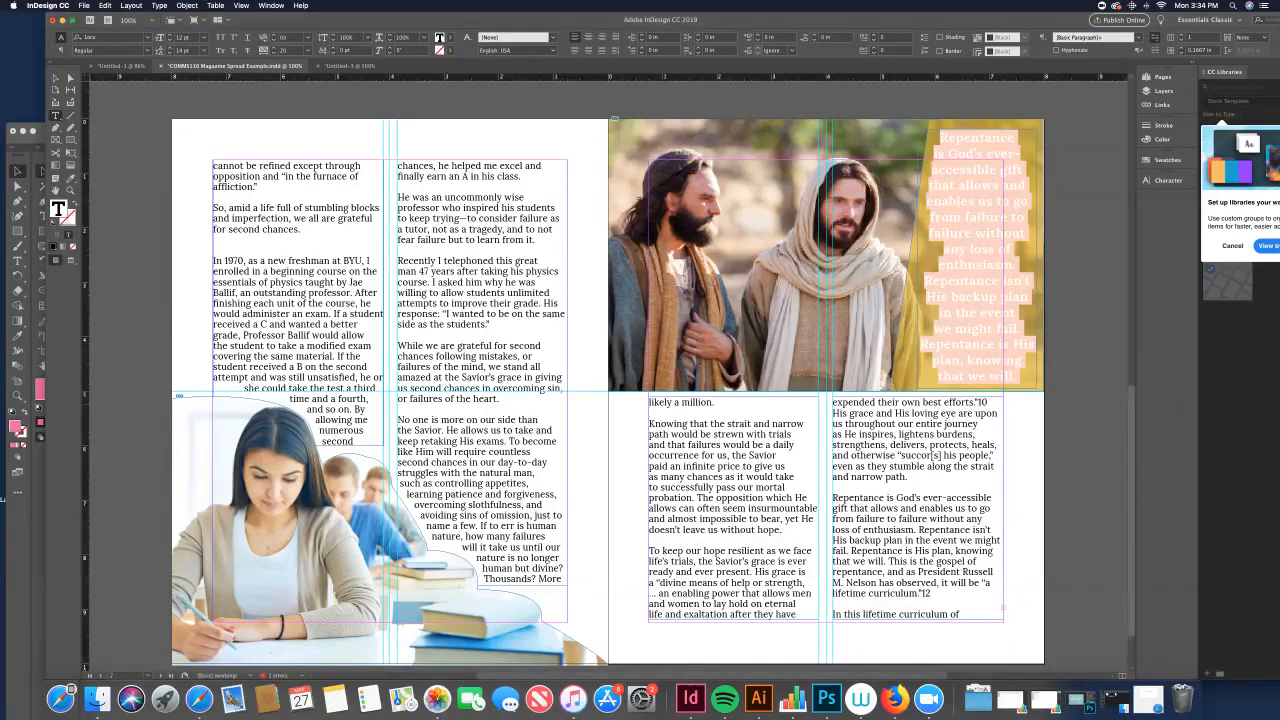
Step: Retype the endnote number 10 after "efforts." in the last column
key("BackSpace")
key("BackSpace")
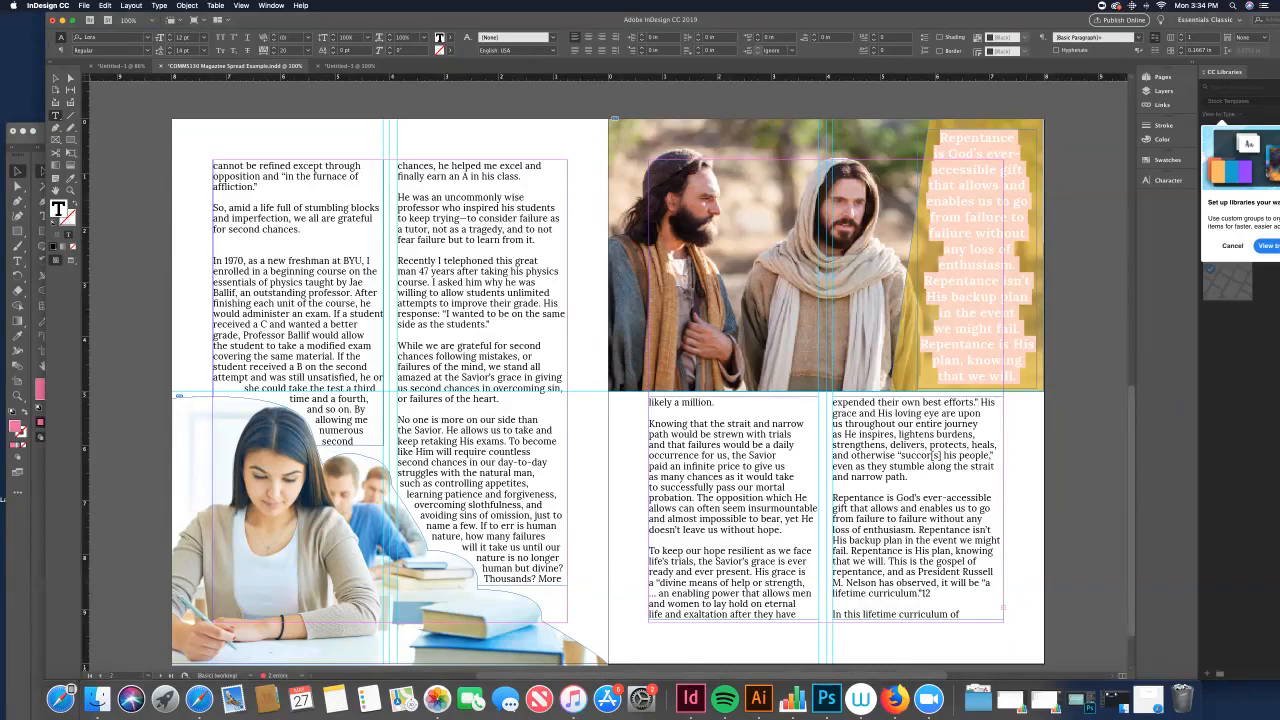
type("10")
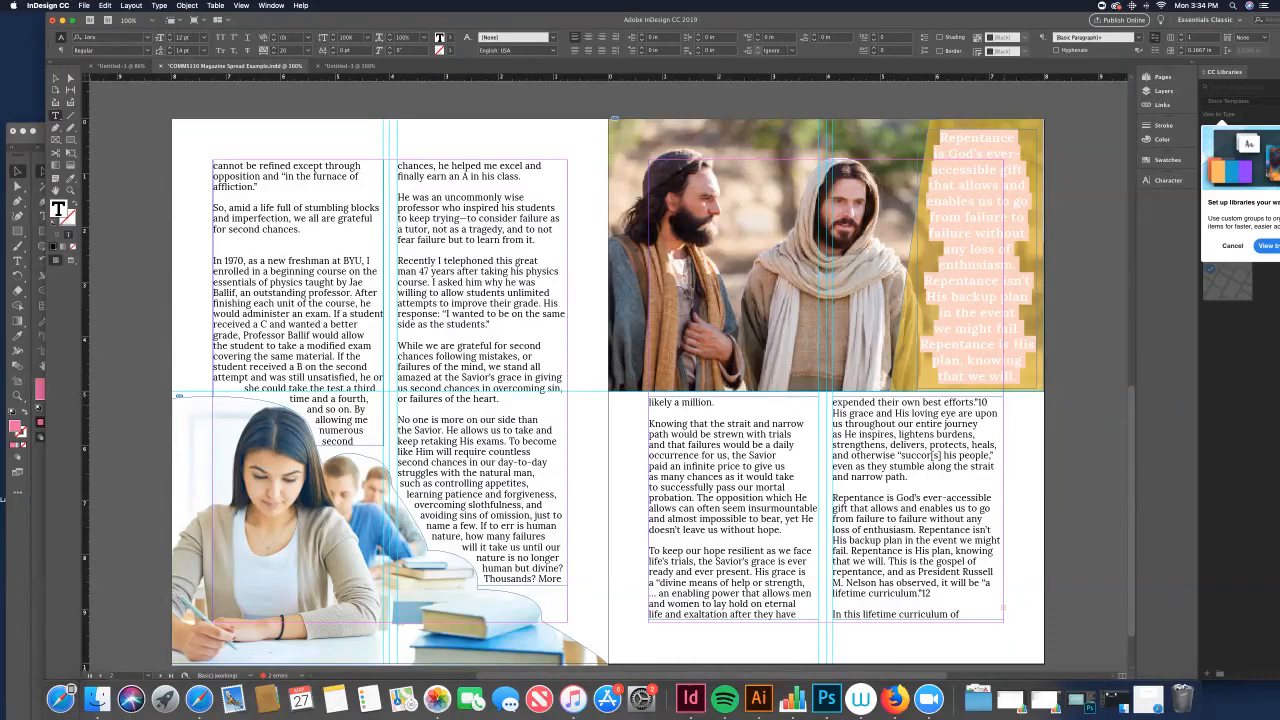
key("shift+Left")
key("shift+Left")
key("BackSpace")
key("super+z")
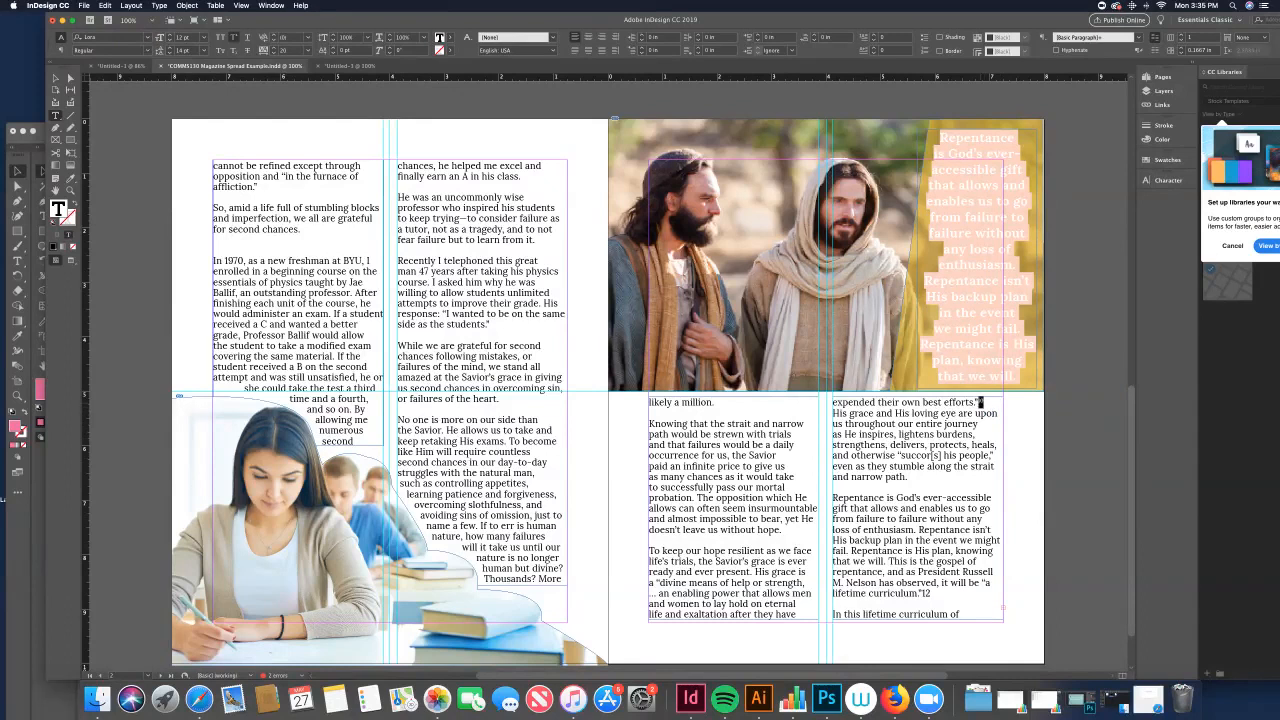
Step: Format the endnote numbers 10 and 12 in the last column as superscript
double_click(983, 402)
left_click(234, 50)
left_click(931, 594)
double_click(927, 593)
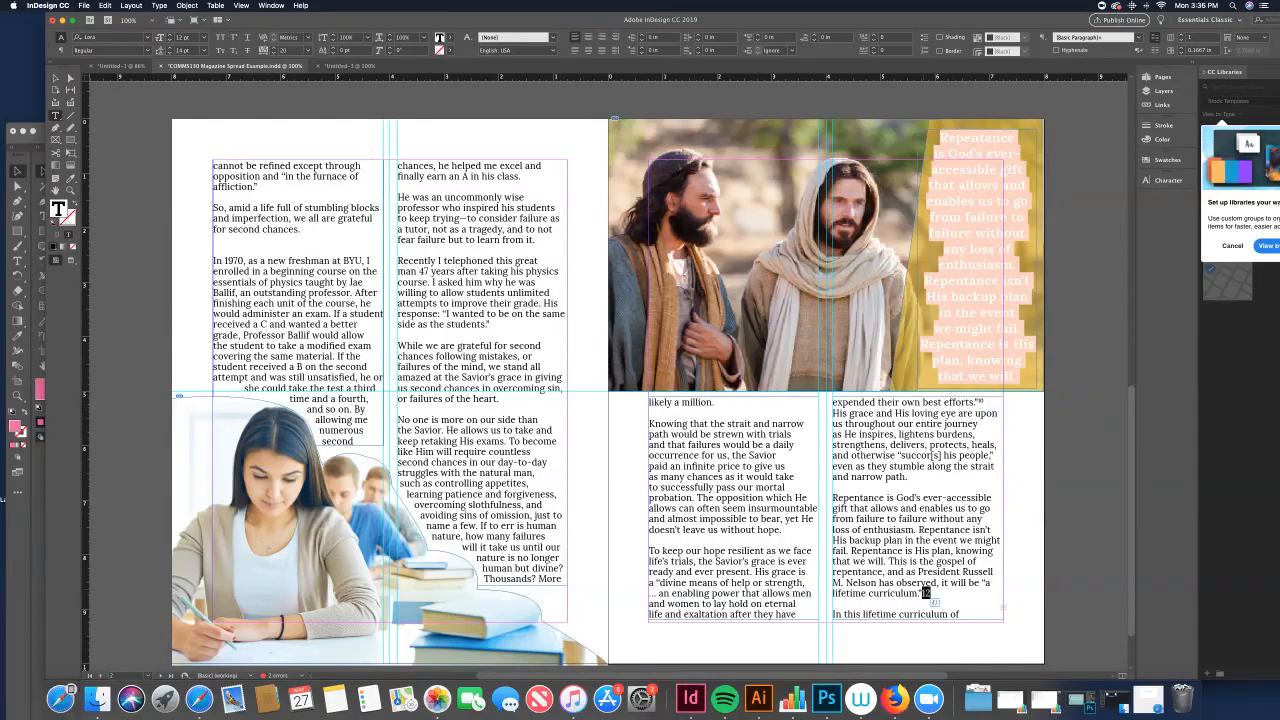
left_click(234, 37)
left_click(929, 593)
Step: Select the "likely a million." line and inspect its paragraph style
left_click_drag(649, 402, 717, 402)
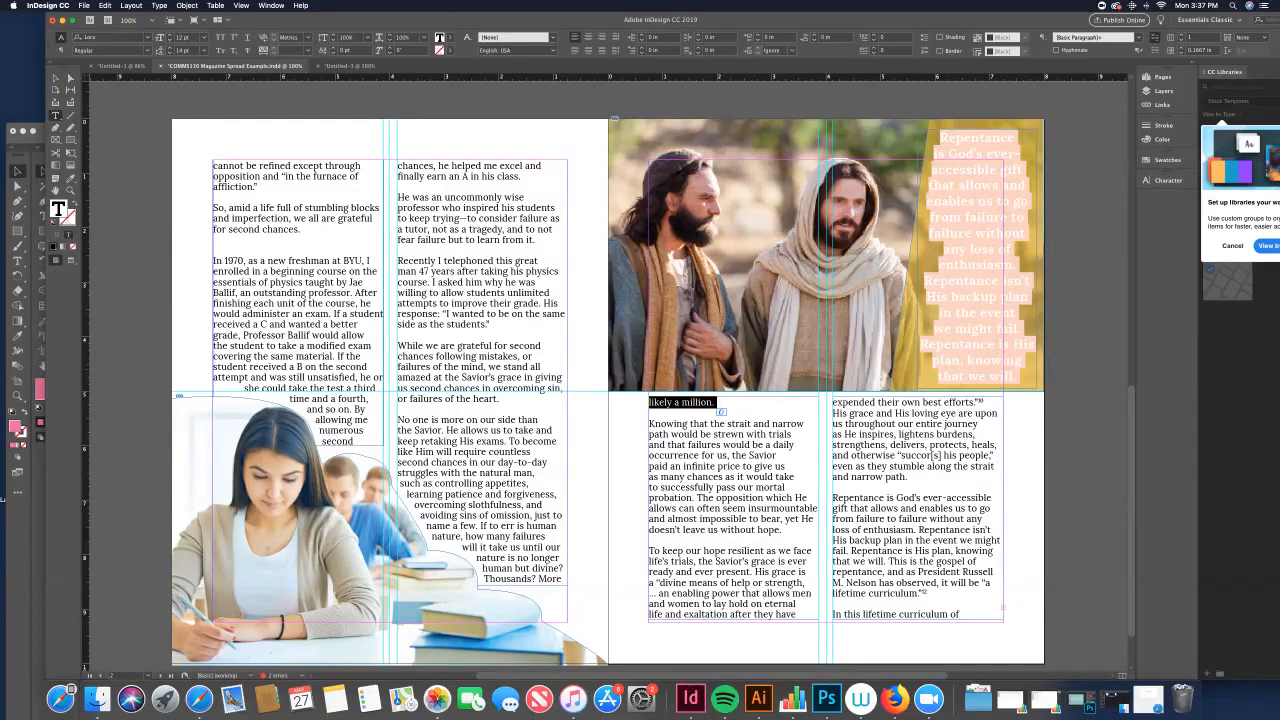
left_click(715, 403)
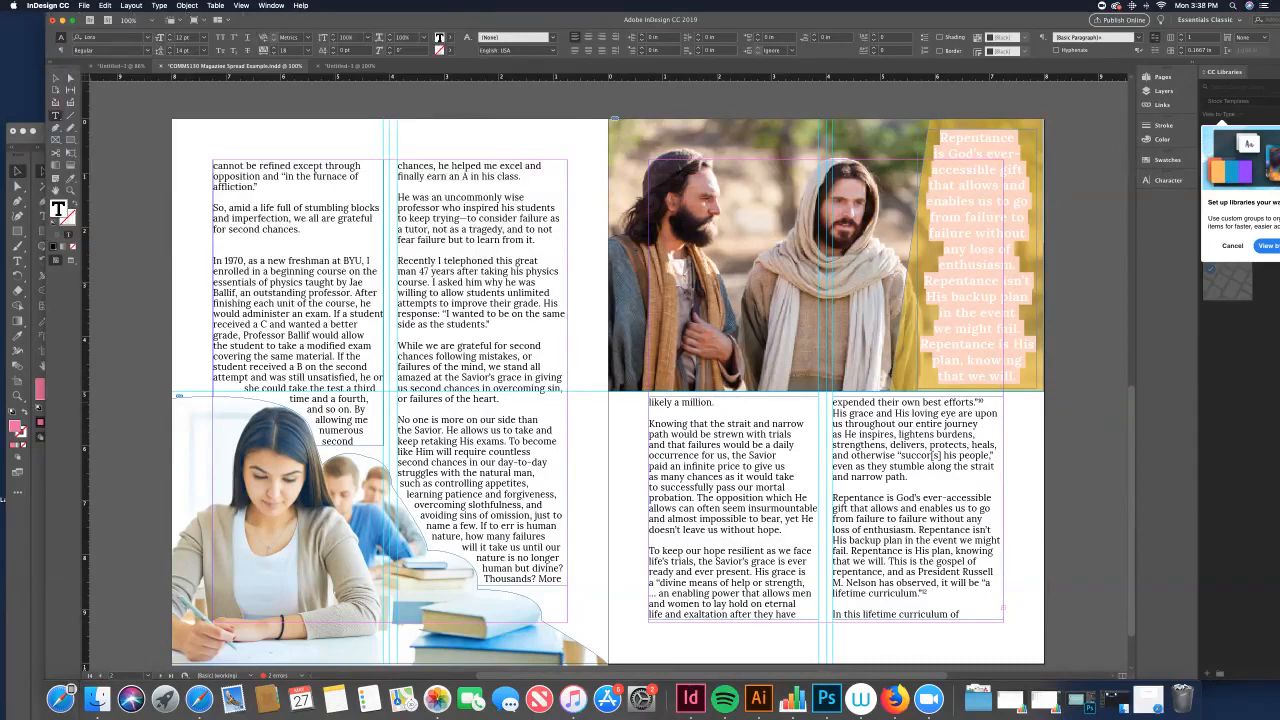
left_click_drag(714, 403, 648, 403)
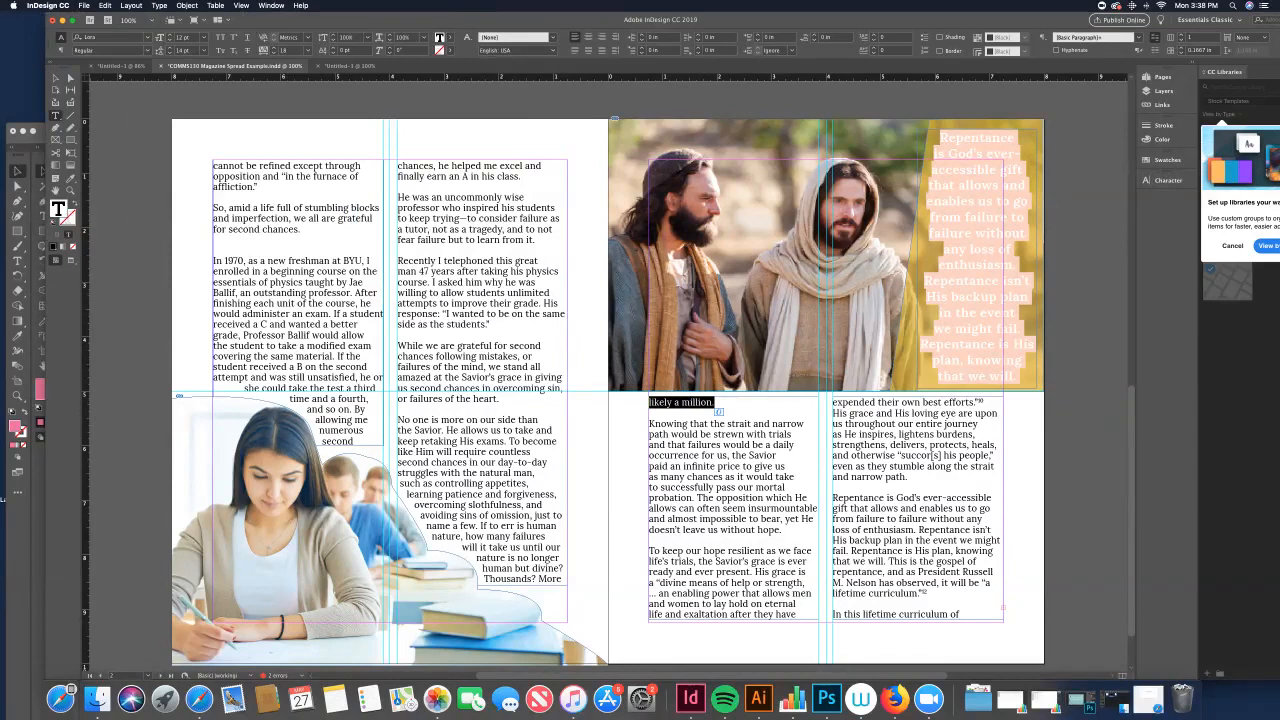
left_click(159, 5)
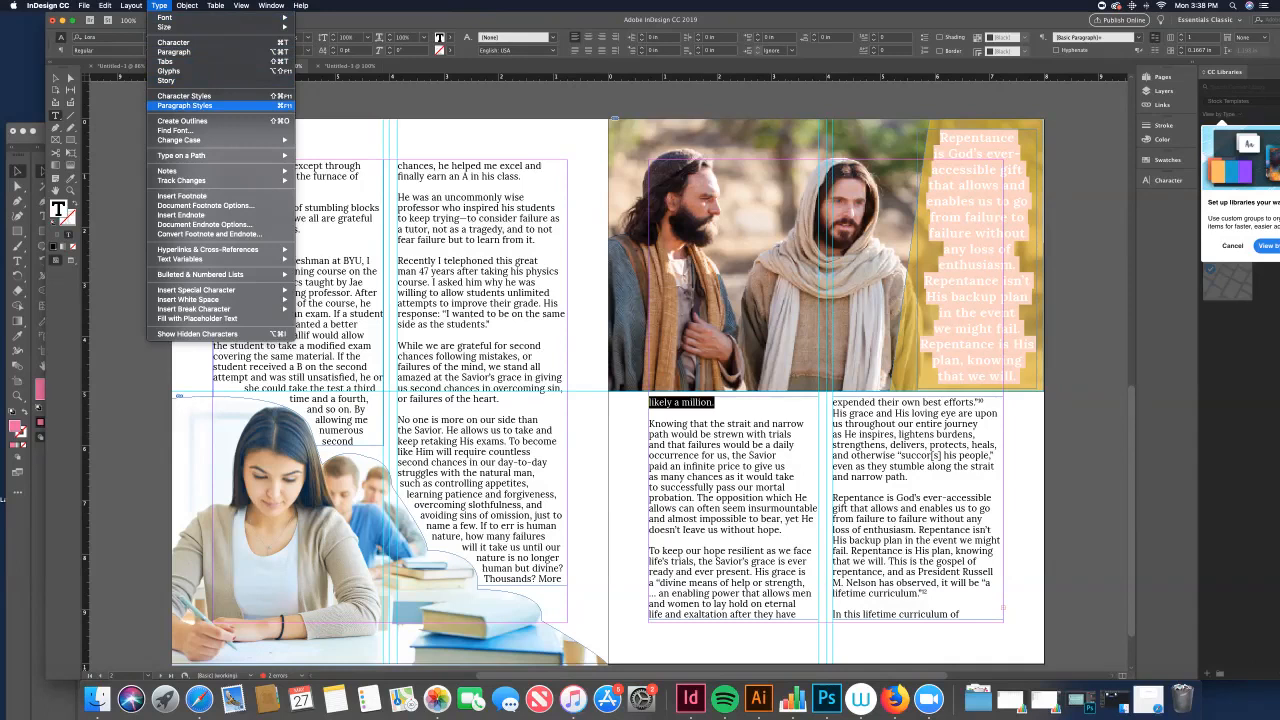
left_click(184, 105)
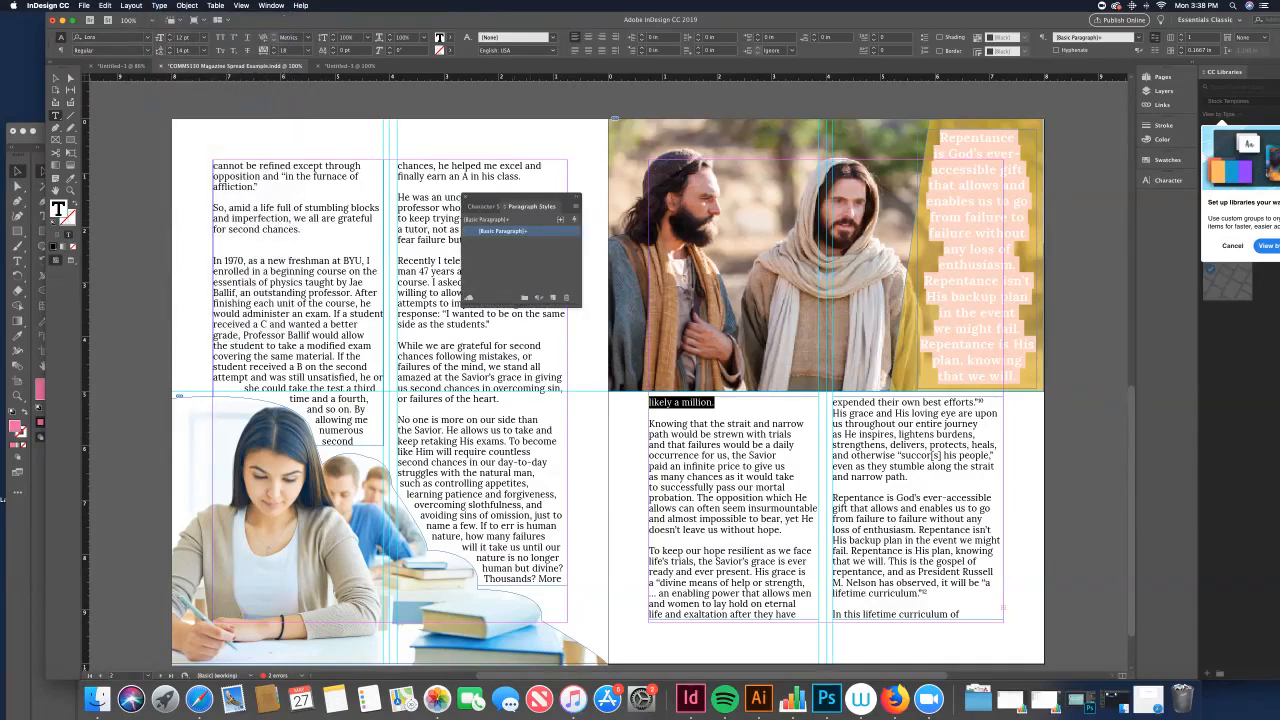
left_click(465, 197)
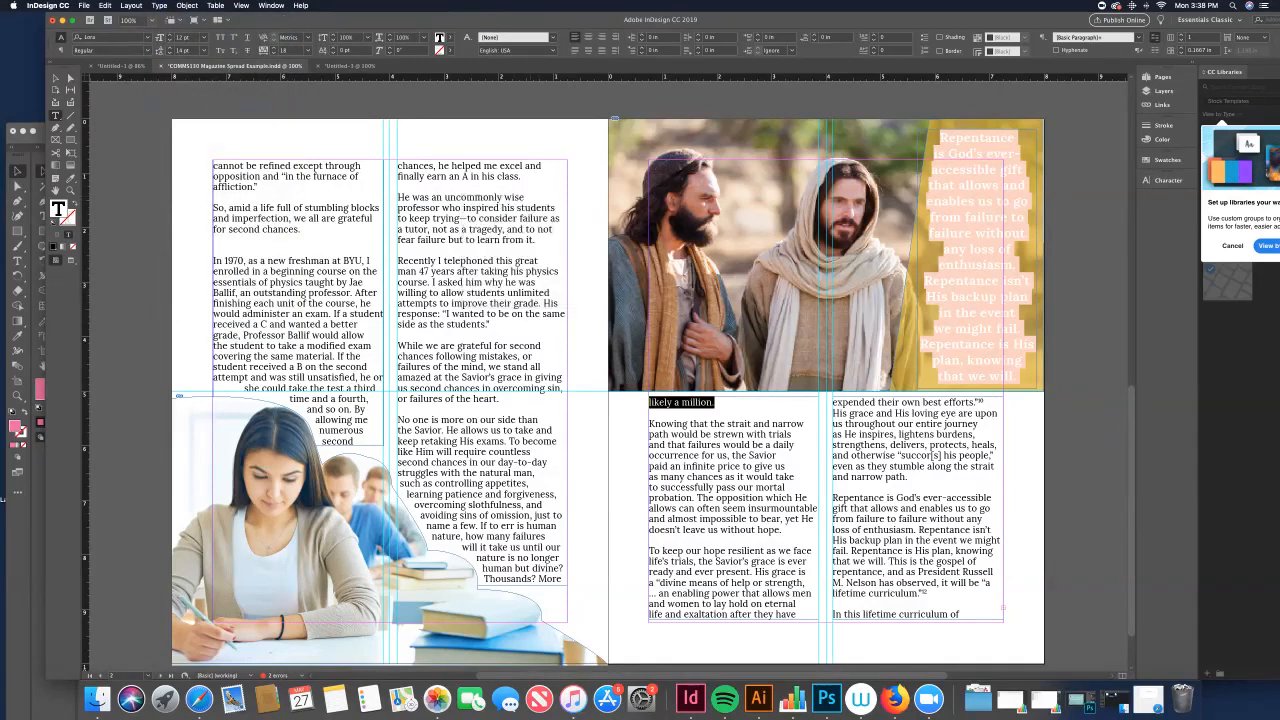
Step: Open Keep Options for that paragraph and enable Keep Lines Together with preview on
left_click(159, 5)
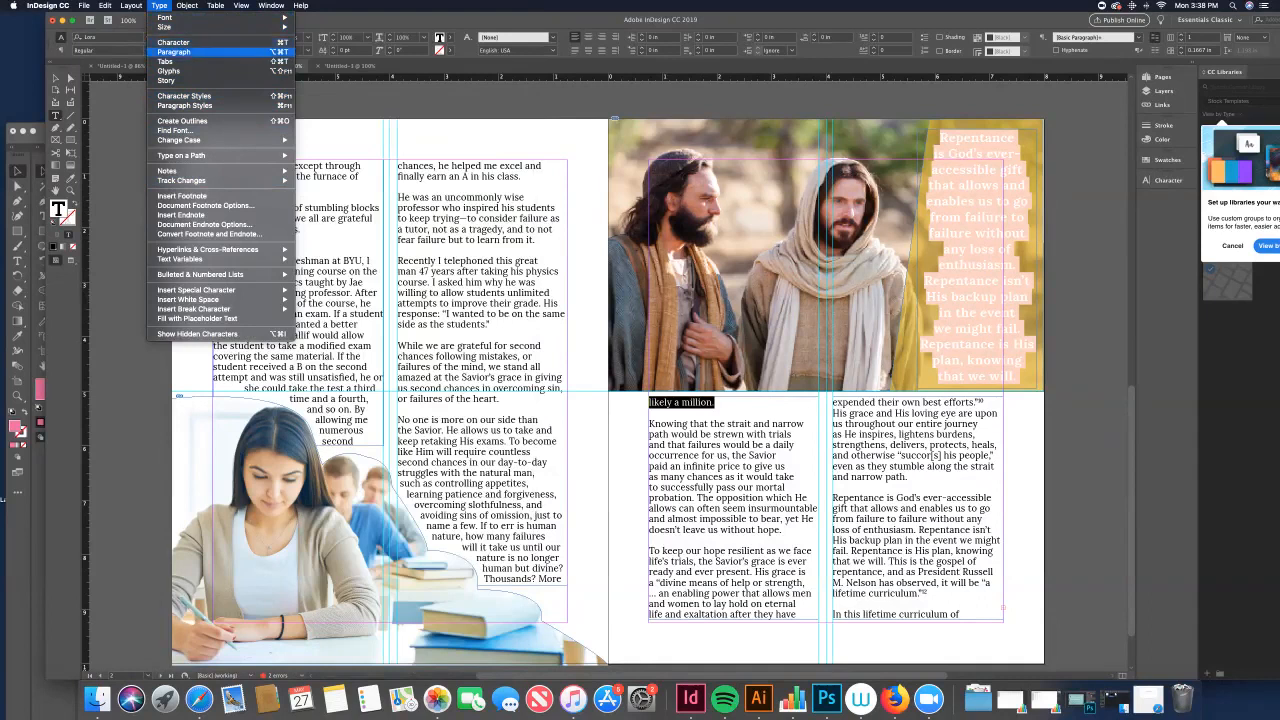
left_click(180, 52)
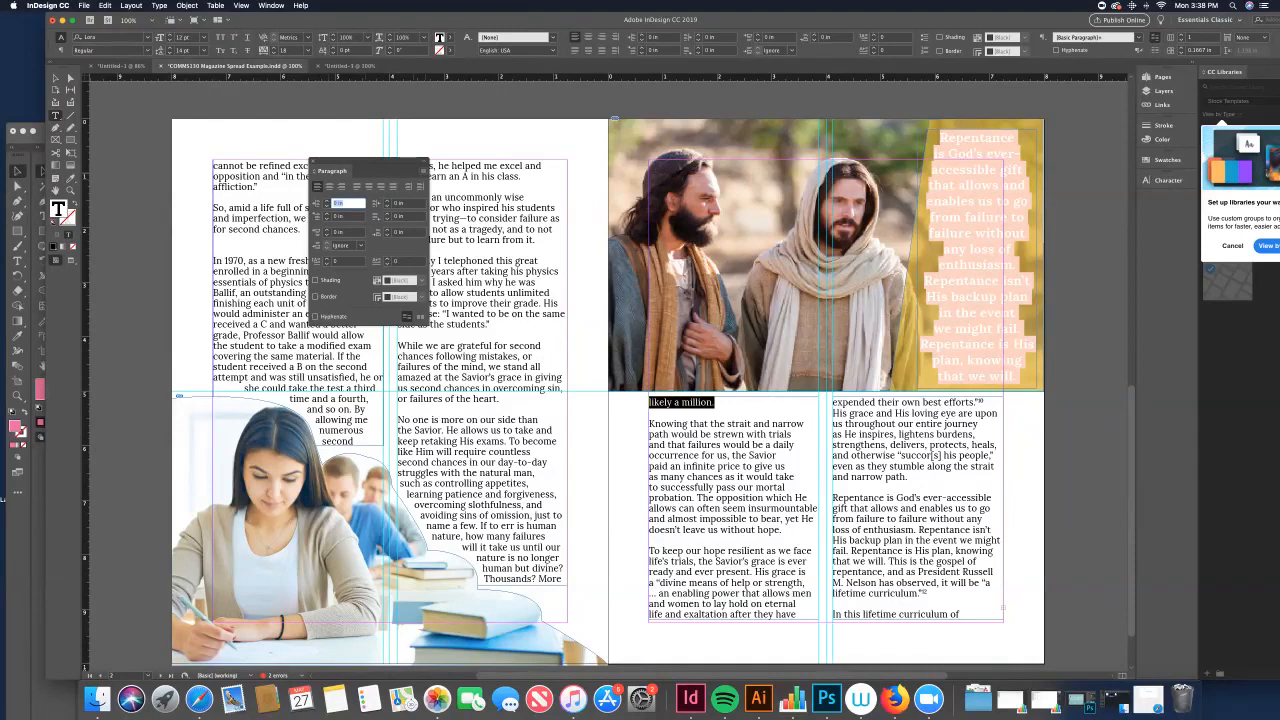
left_click(421, 171)
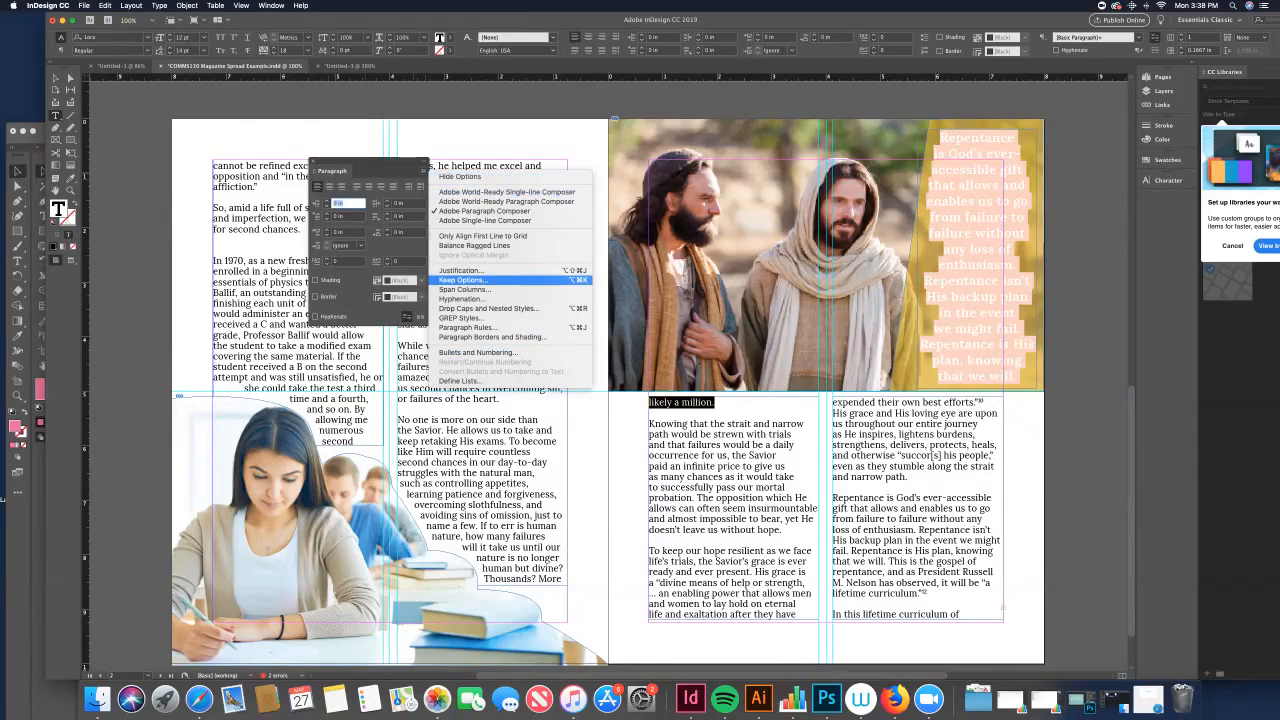
left_click(465, 280)
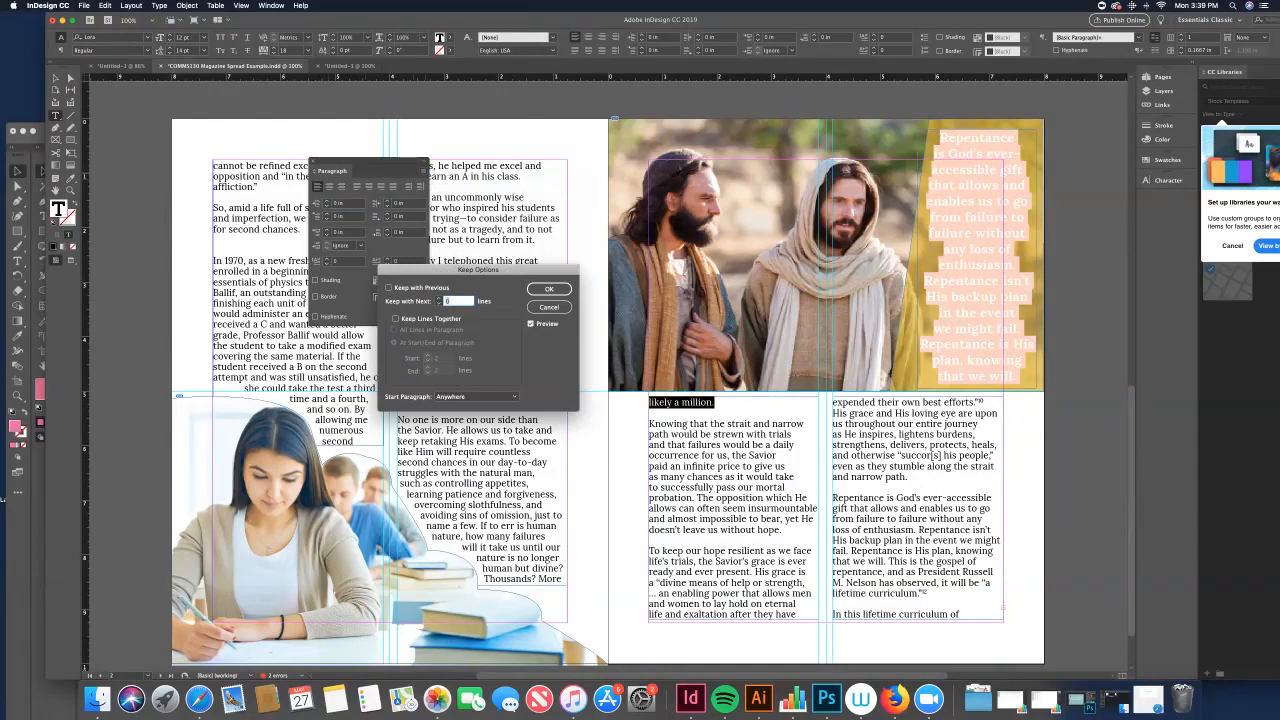
left_click(531, 324)
left_click(395, 318)
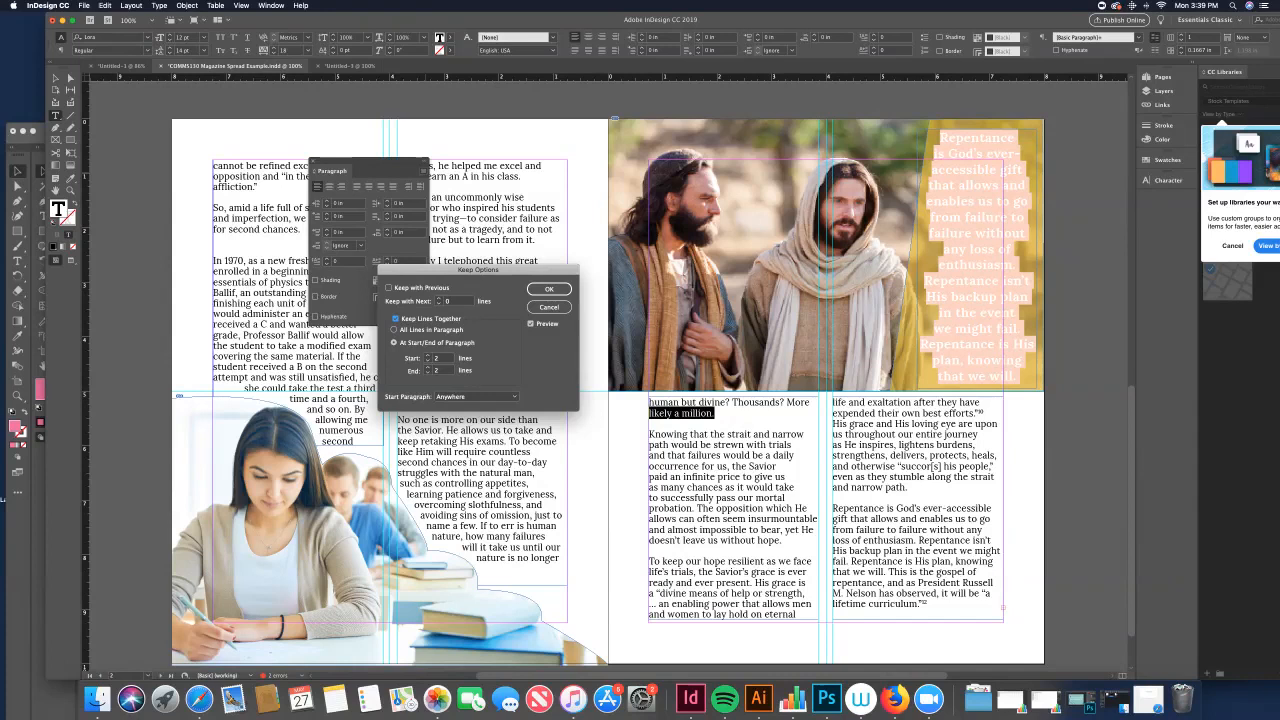
Step: Set Keep Lines Together to At Start/End of Paragraph with 3 start and 3 end lines
left_click(394, 330)
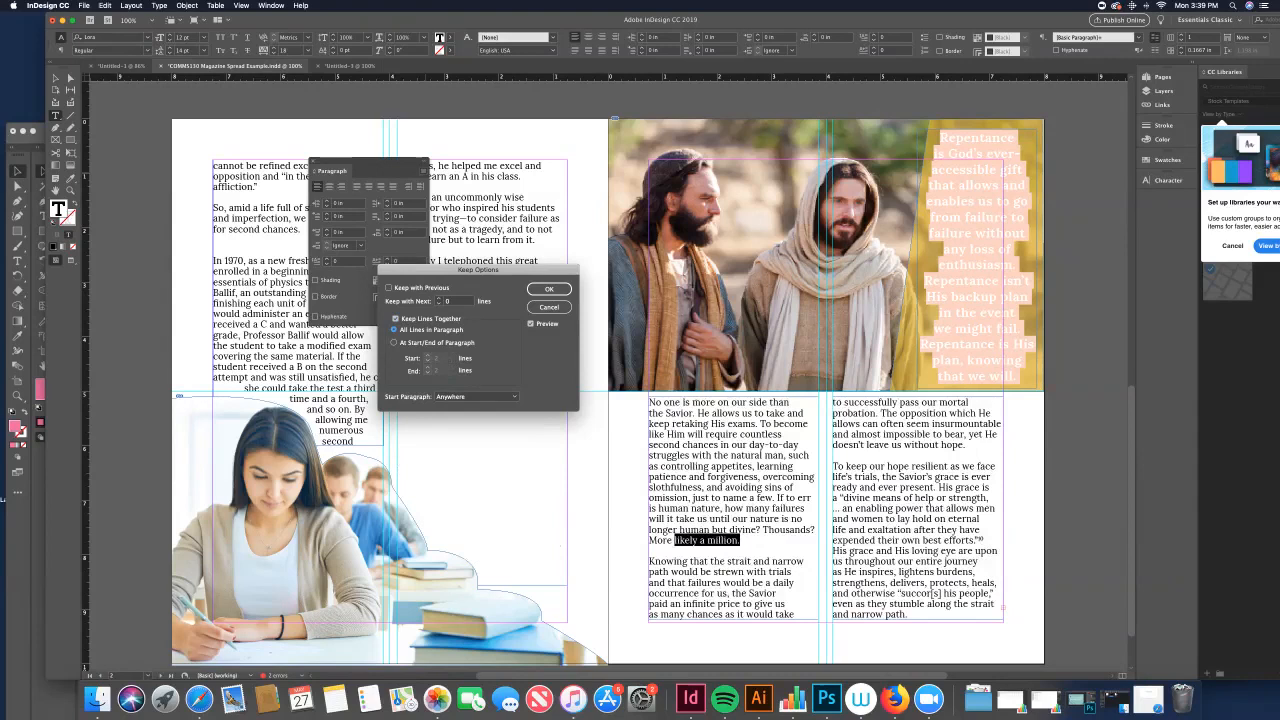
left_click_drag(470, 270, 485, 161)
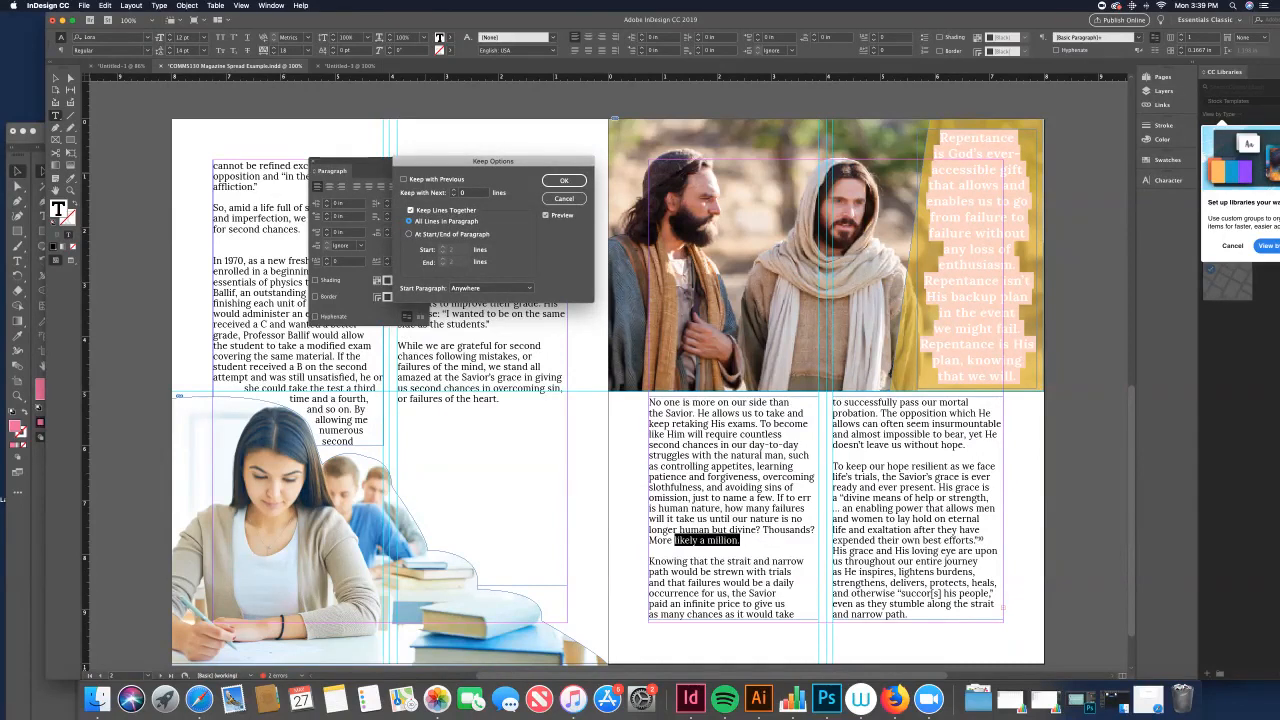
left_click(408, 233)
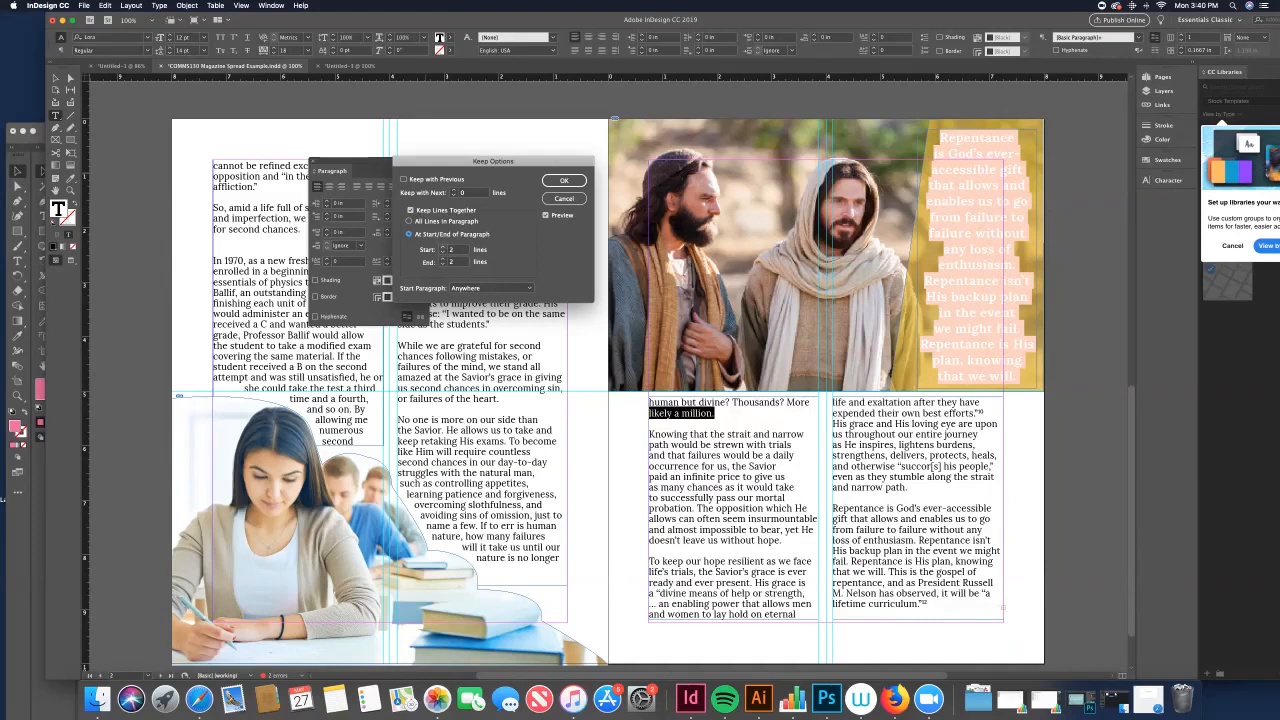
left_click(444, 247)
left_click(443, 260)
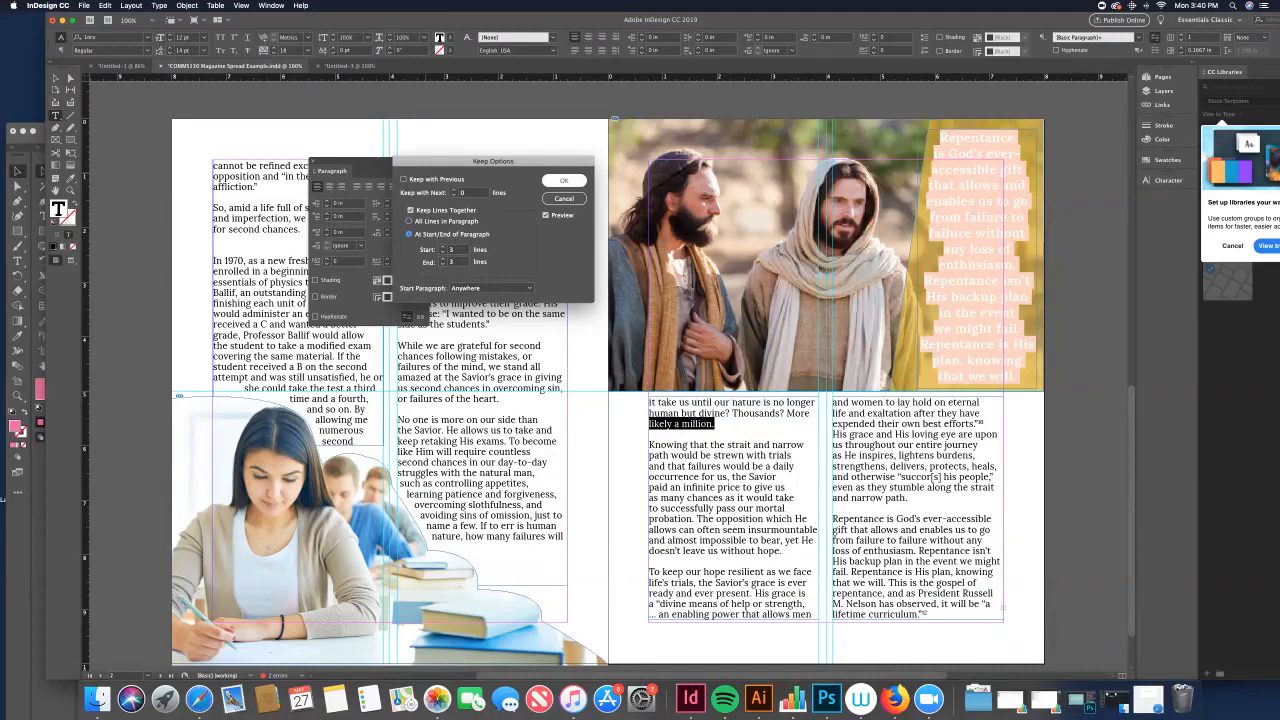
key("Return")
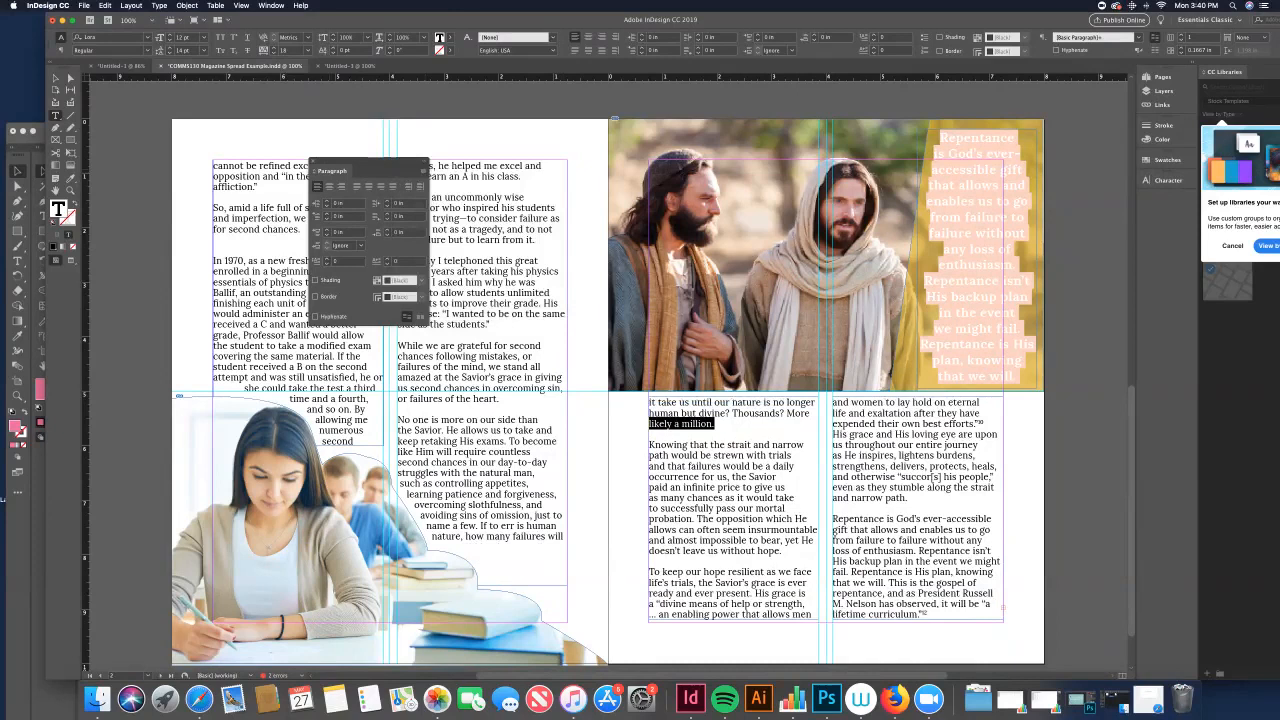
left_click(312, 161)
Step: Delete the space between "of" and "affliction" at the top of the first column
left_click(716, 424)
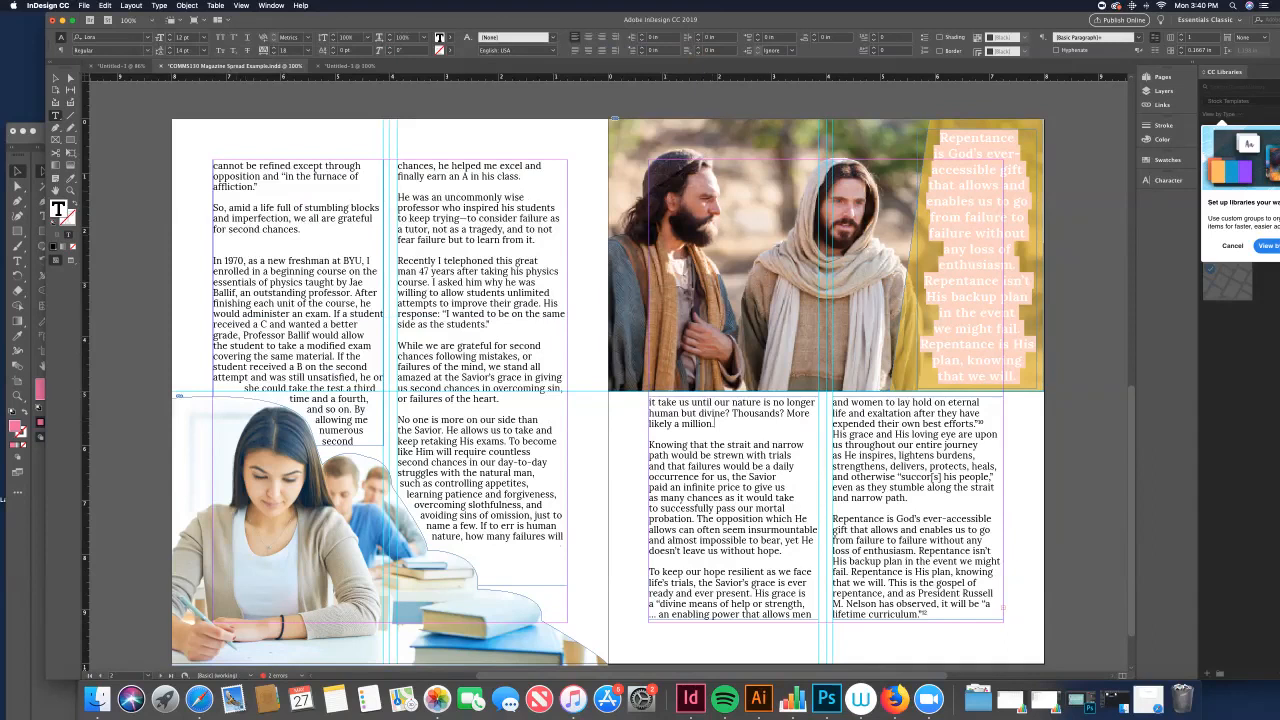
key("shift+Right")
key("shift+Right")
key("shift+Right")
key("shift+Right")
key("shift+Right")
key("shift+Right")
key("shift+Right")
key("shift+Right")
key("shift+Right")
key("shift+Right")
key("shift+Right")
key("shift+Right")
left_click(258, 187)
key("BackSpace")
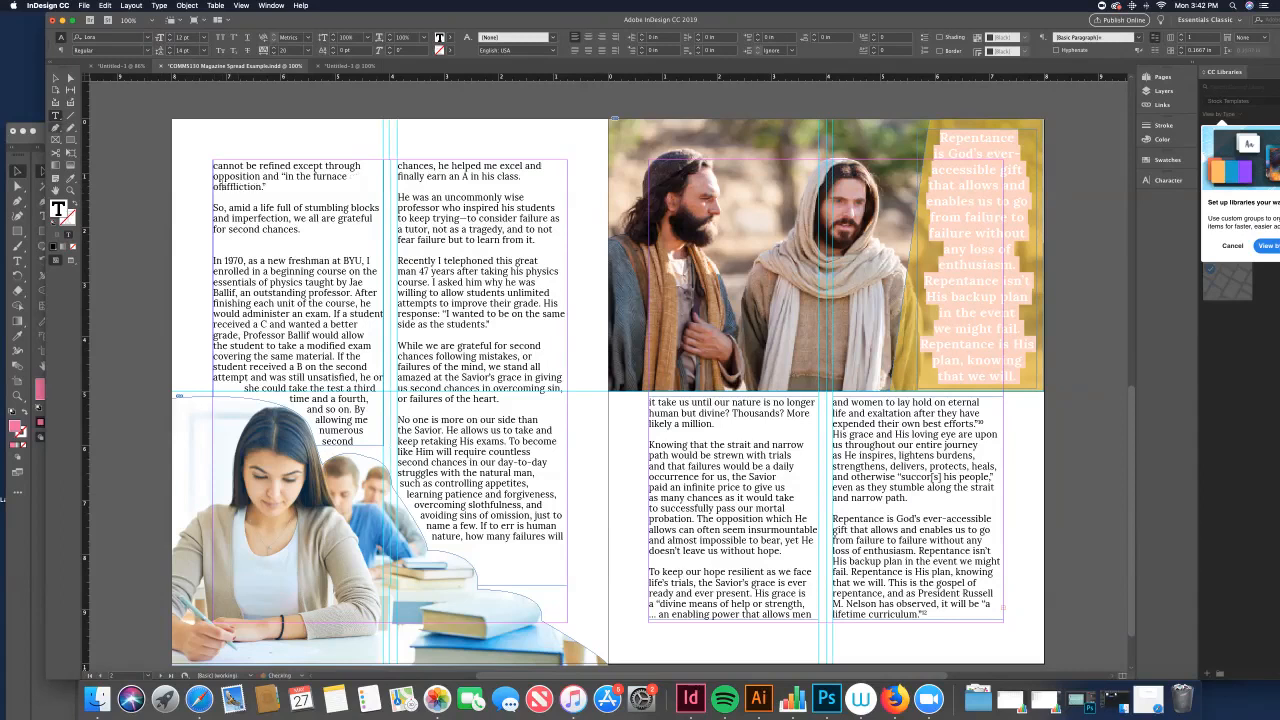
Step: Insert a nonbreaking space between "of" and "affliction"
left_click(56, 78)
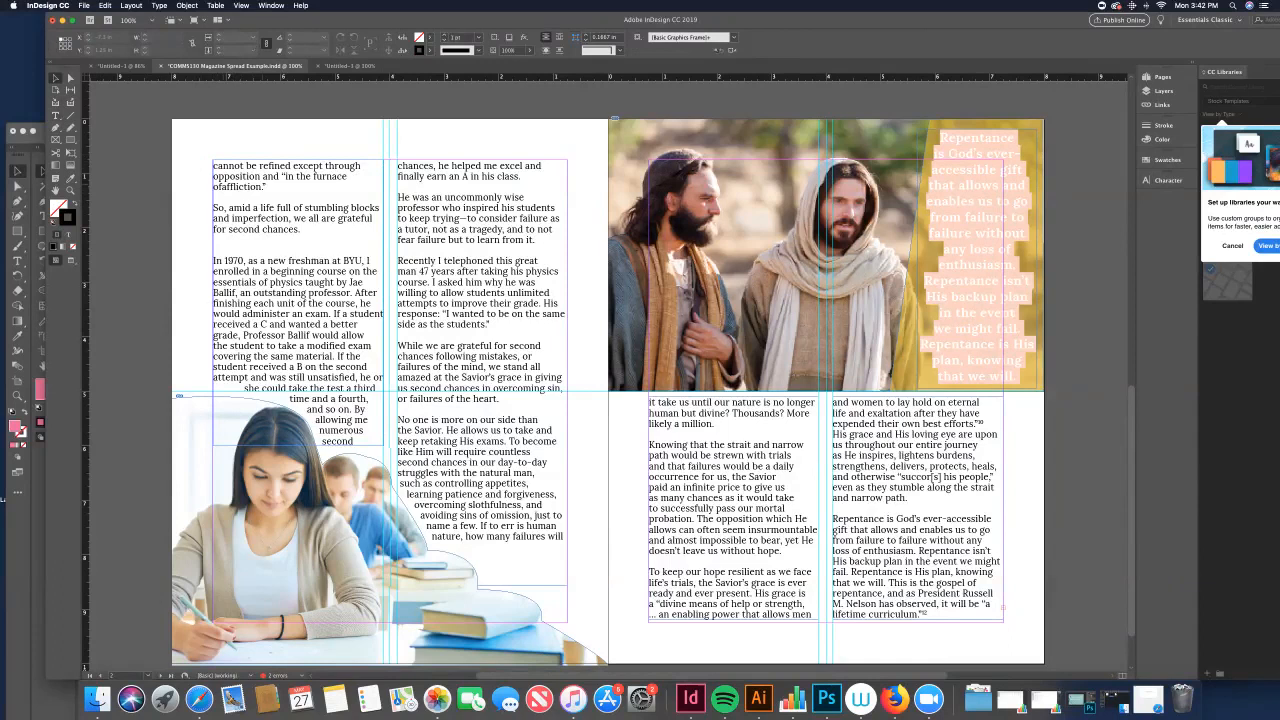
left_click(217, 188)
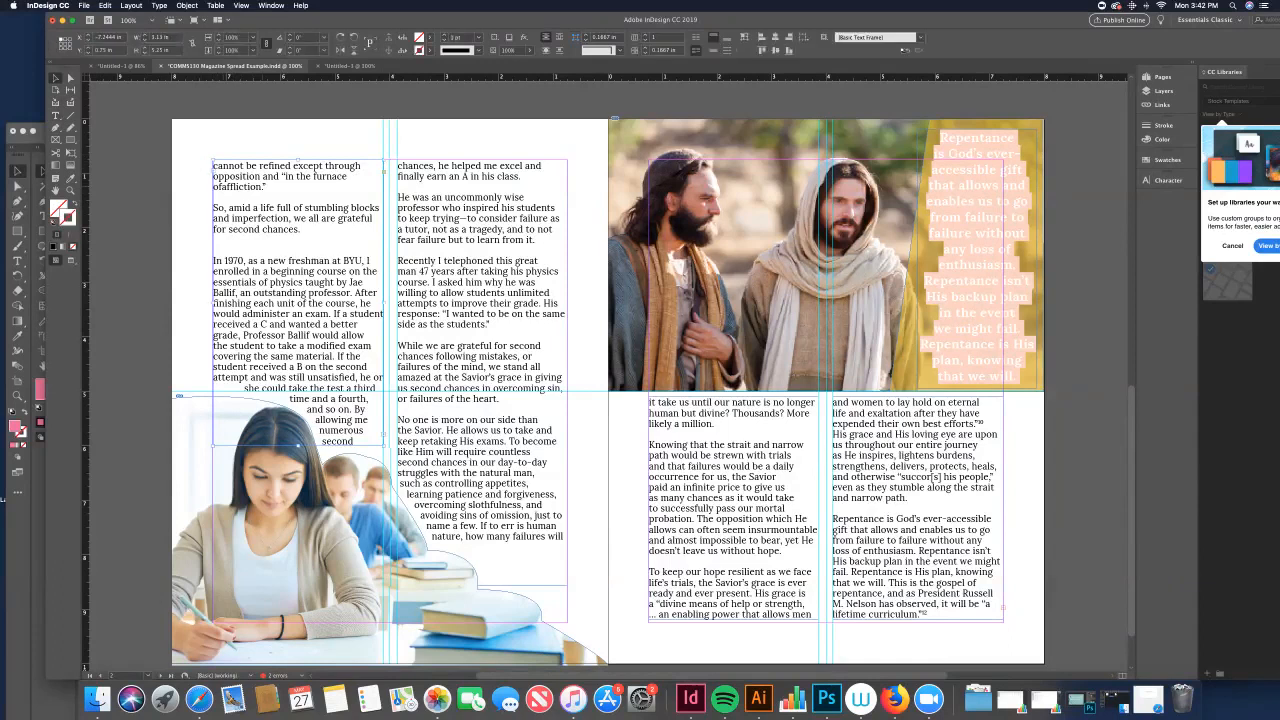
double_click(220, 188)
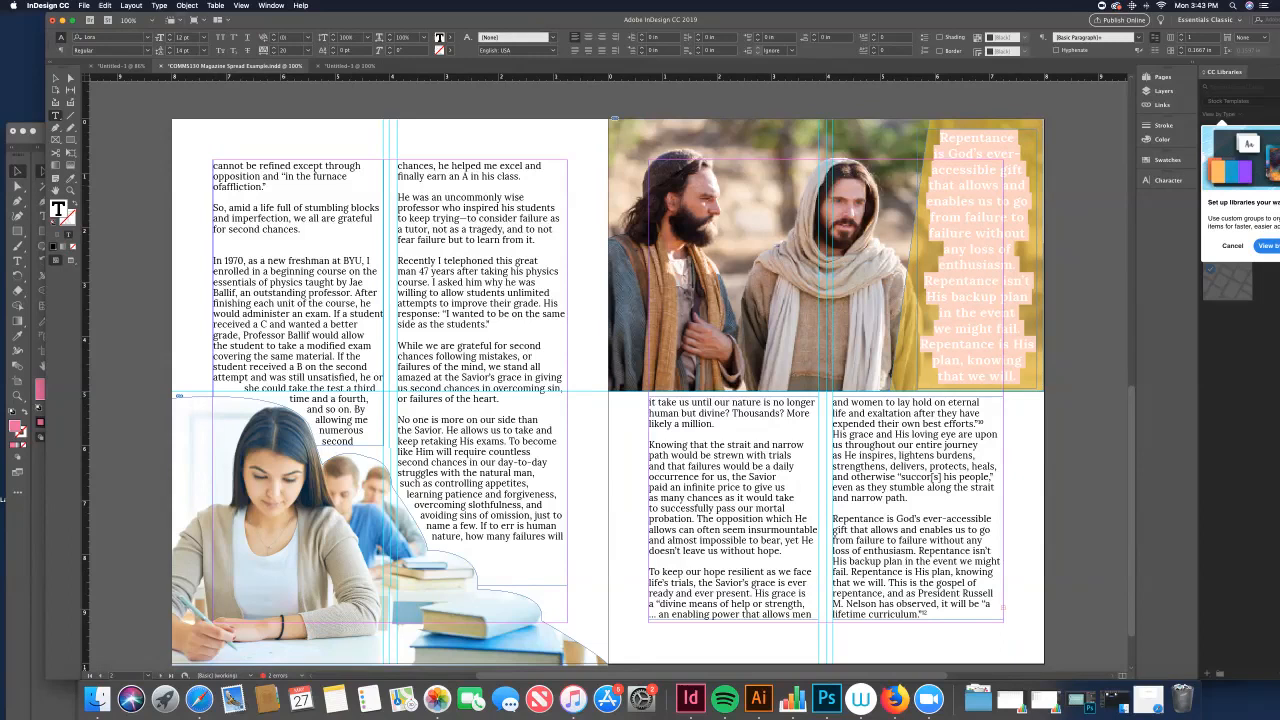
left_click(159, 5)
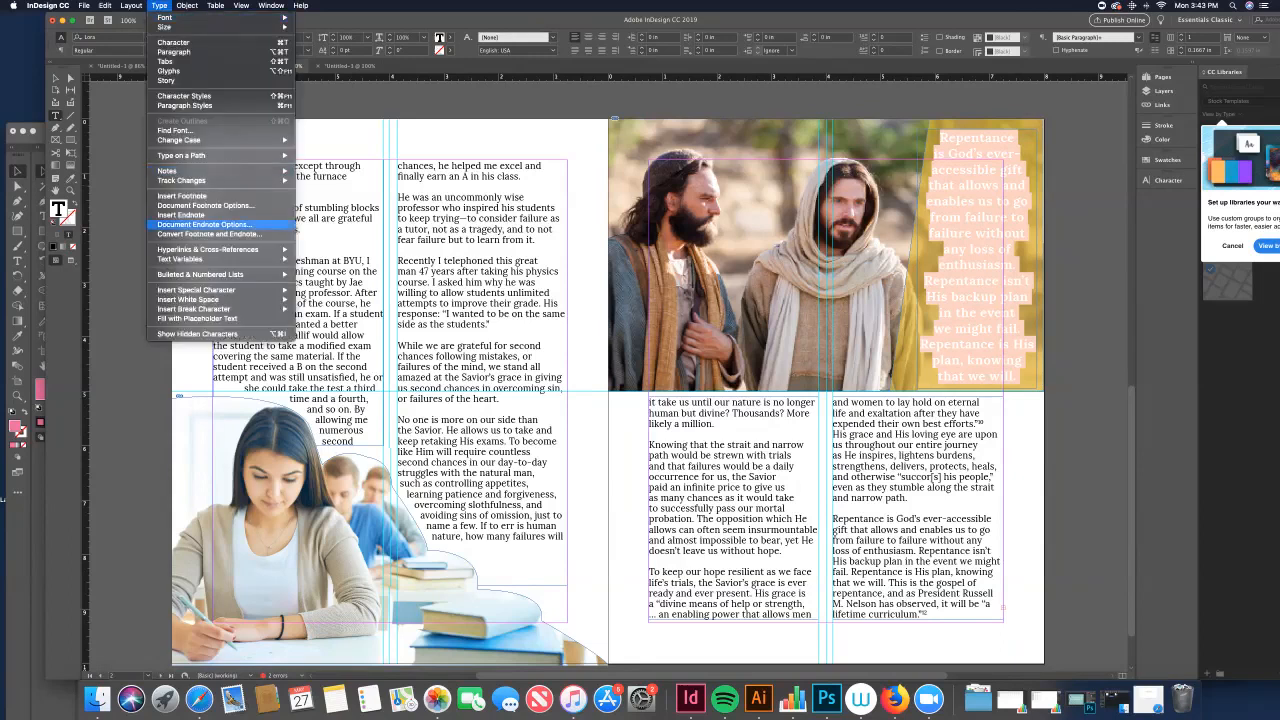
mouse_move(240, 299)
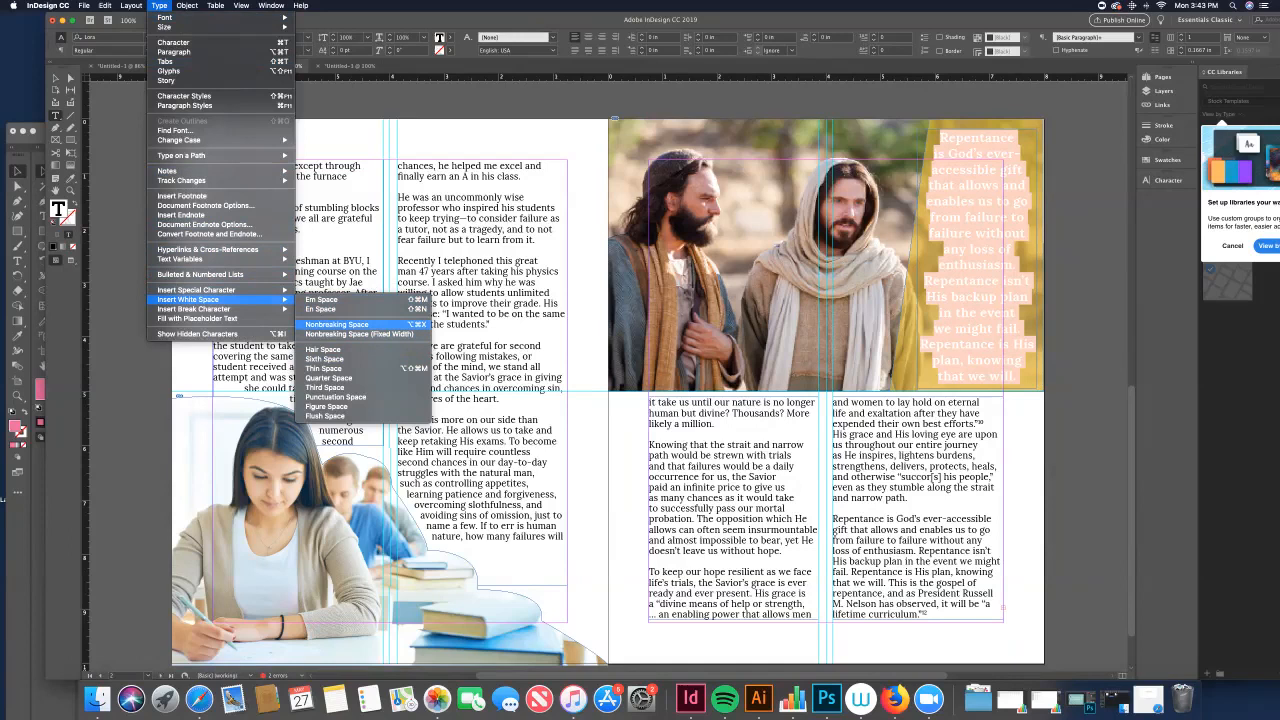
left_click(337, 324)
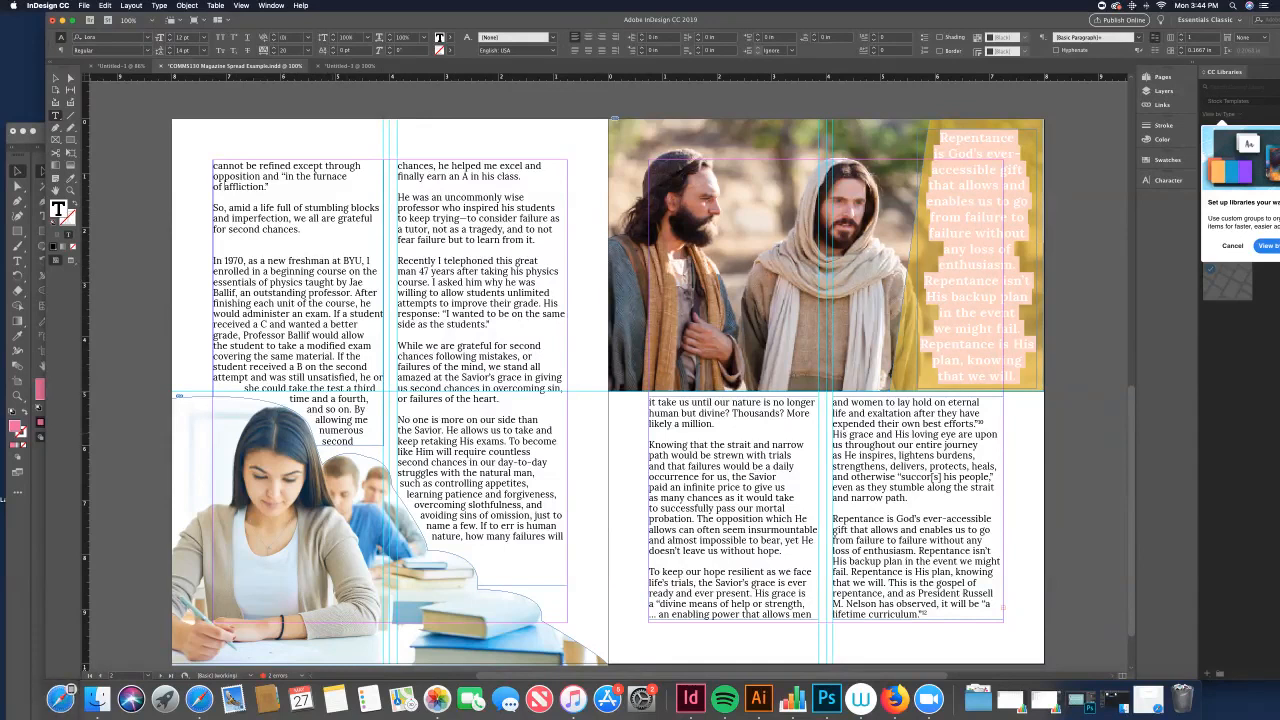
Step: Replace the break between "numerous" and "second" with a fixed-width nonbreaking space
left_click_drag(321, 441, 355, 442)
left_click(322, 440)
key("BackSpace")
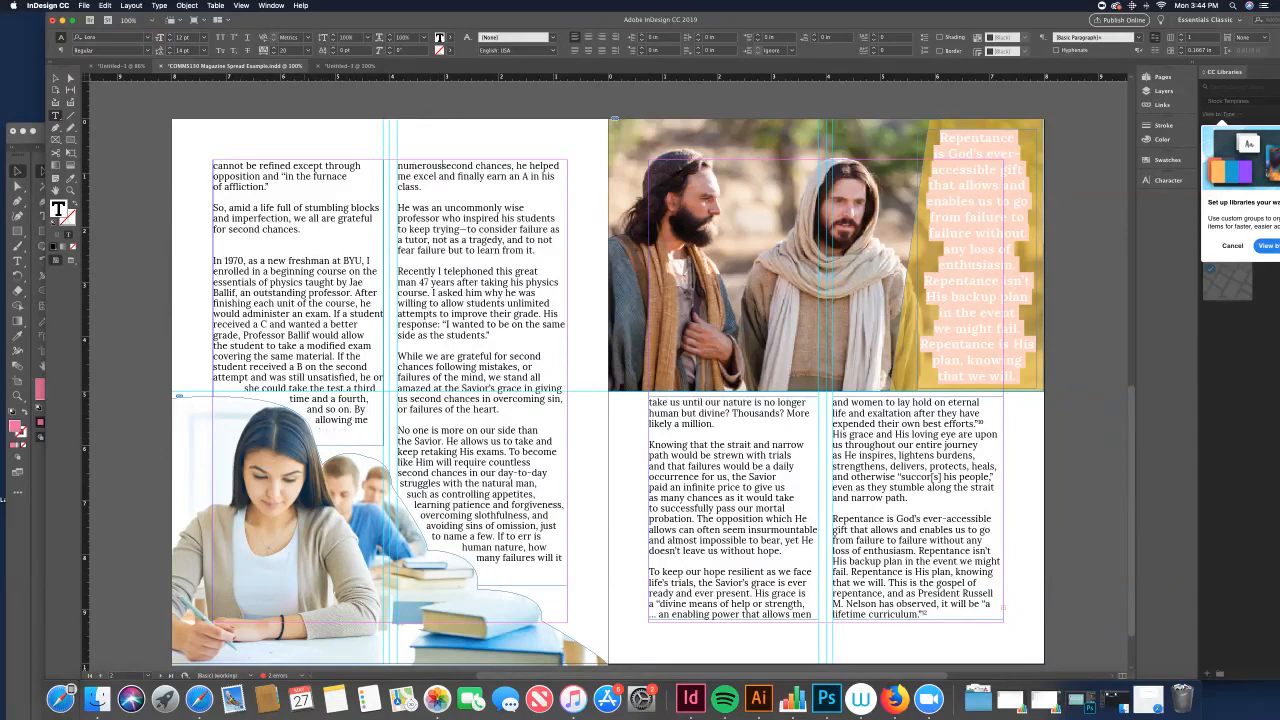
left_click(159, 5)
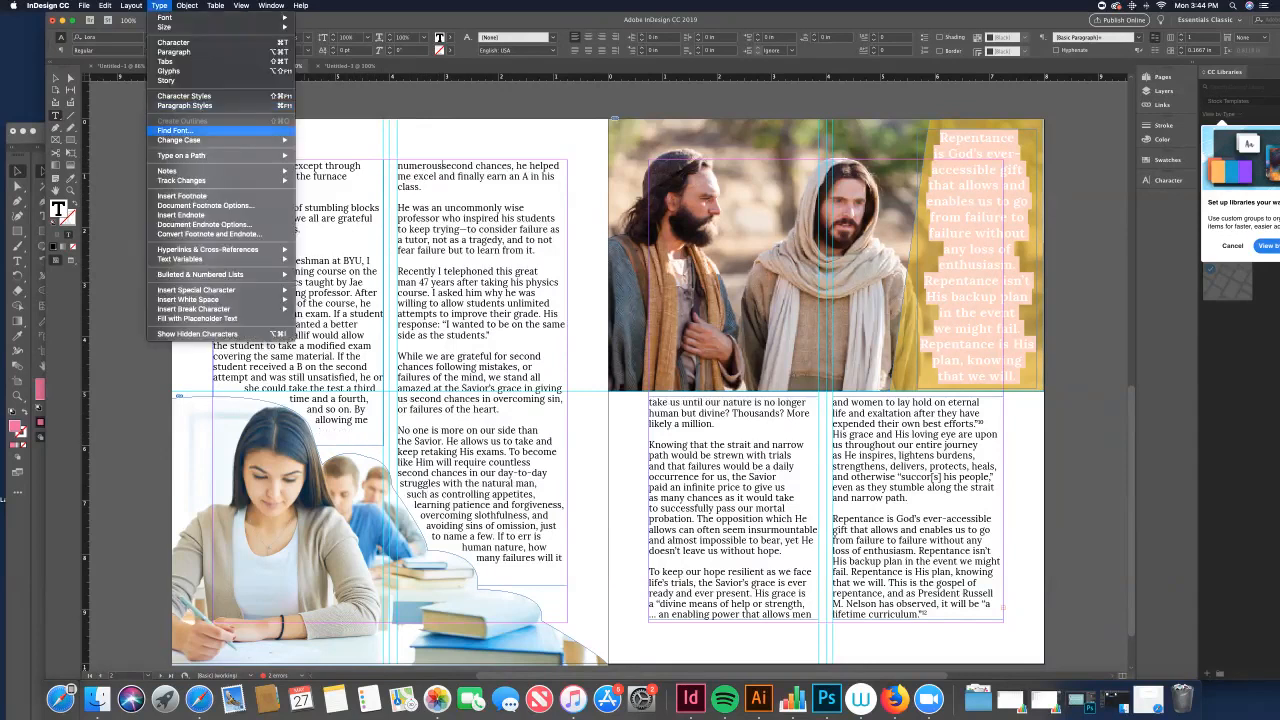
mouse_move(220, 299)
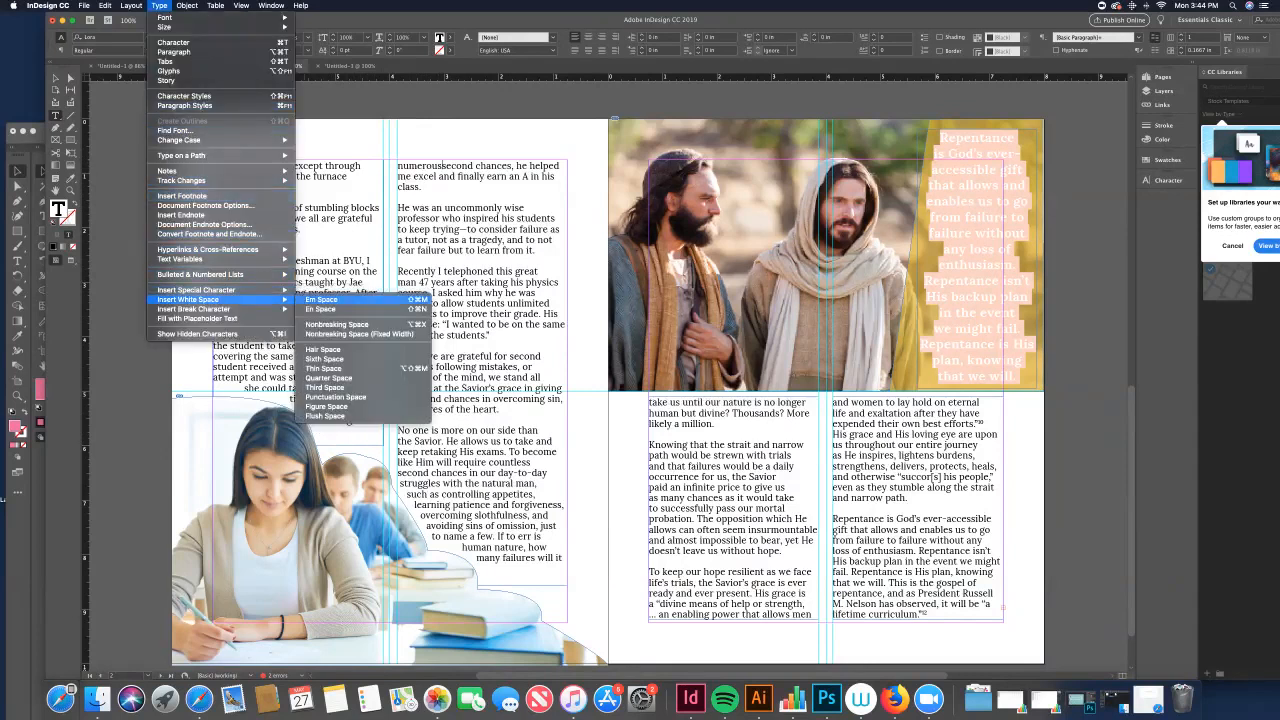
left_click(358, 333)
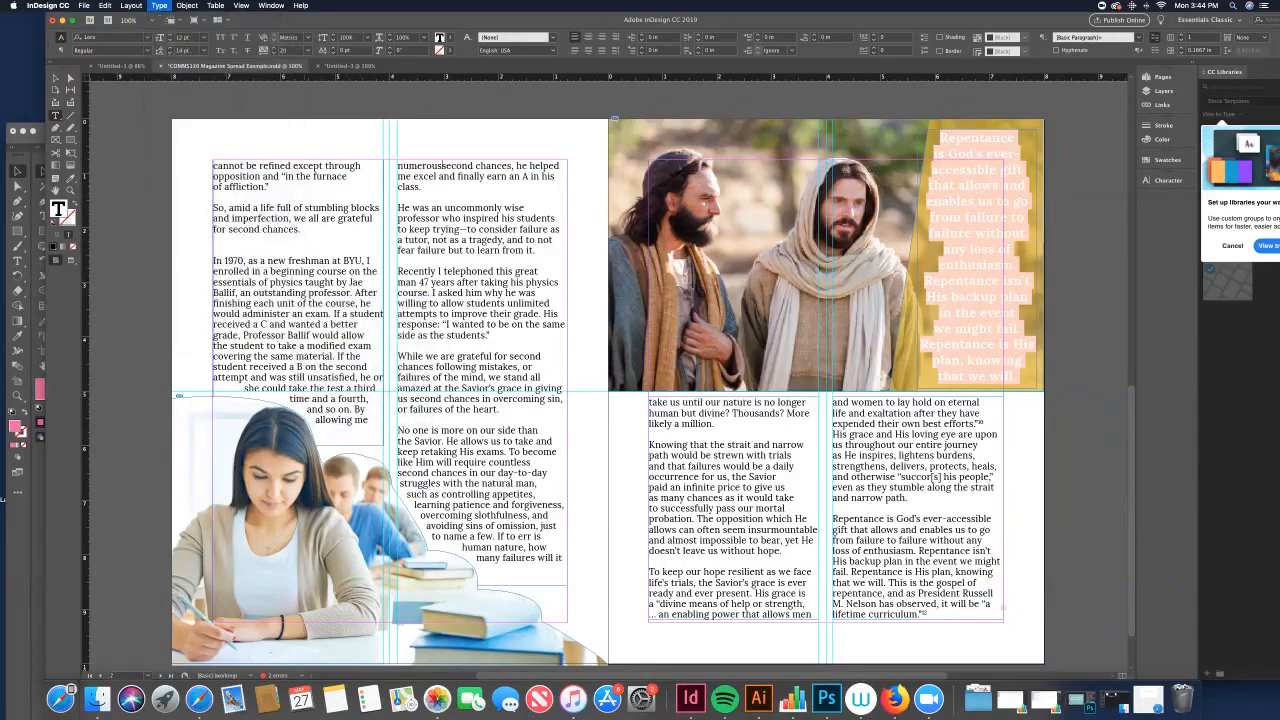
key("Escape")
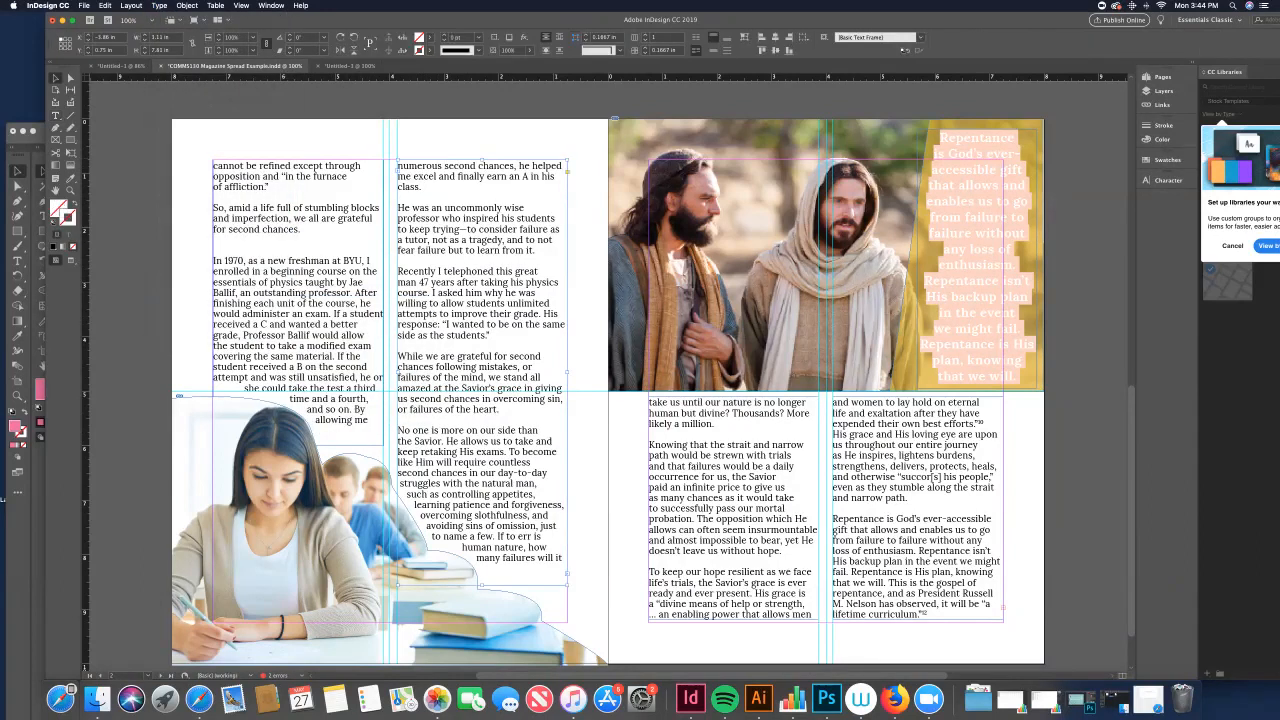
left_click(146, 128)
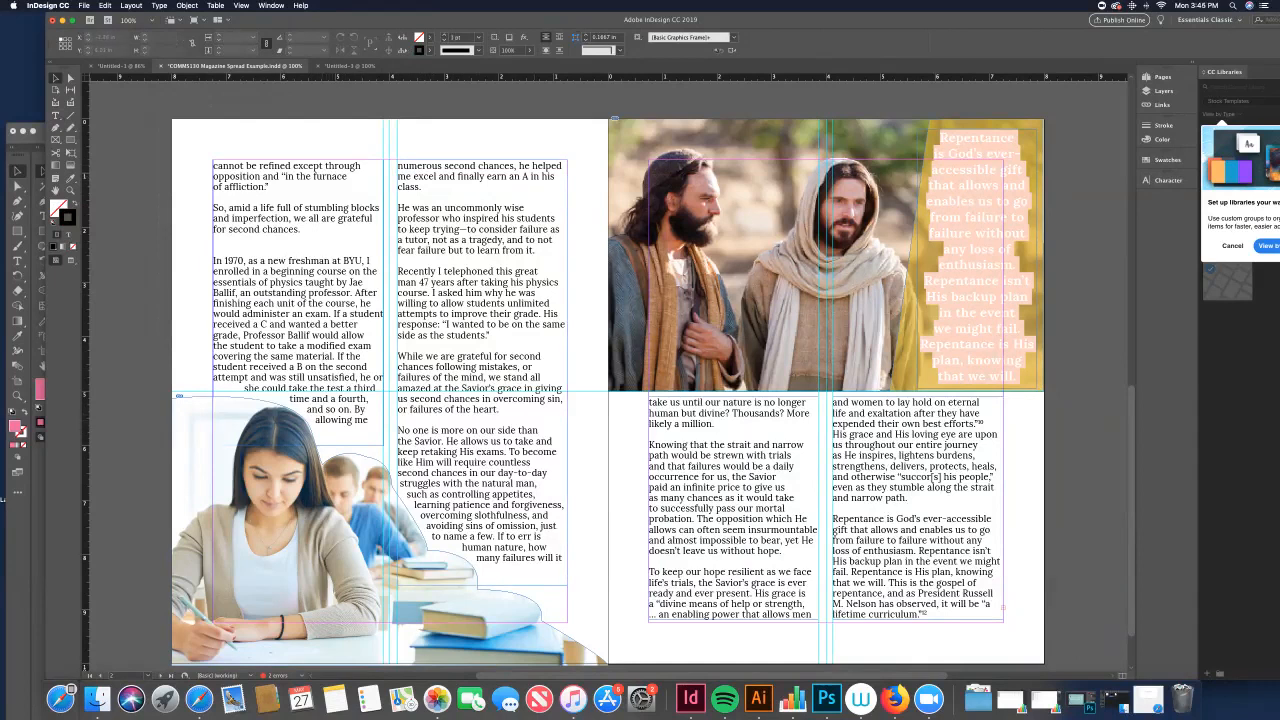
left_click(482, 372)
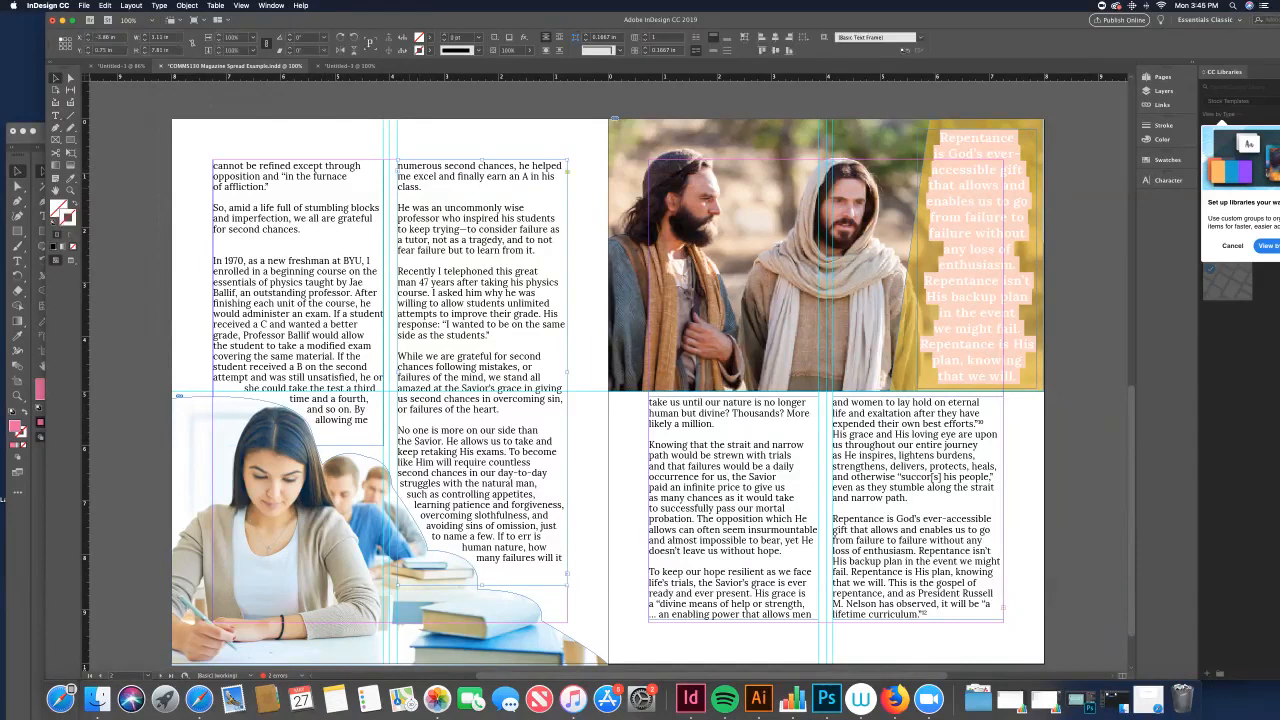
Step: Replace the space between "his" and "class" in the second column with a nonbreaking space
key("t")
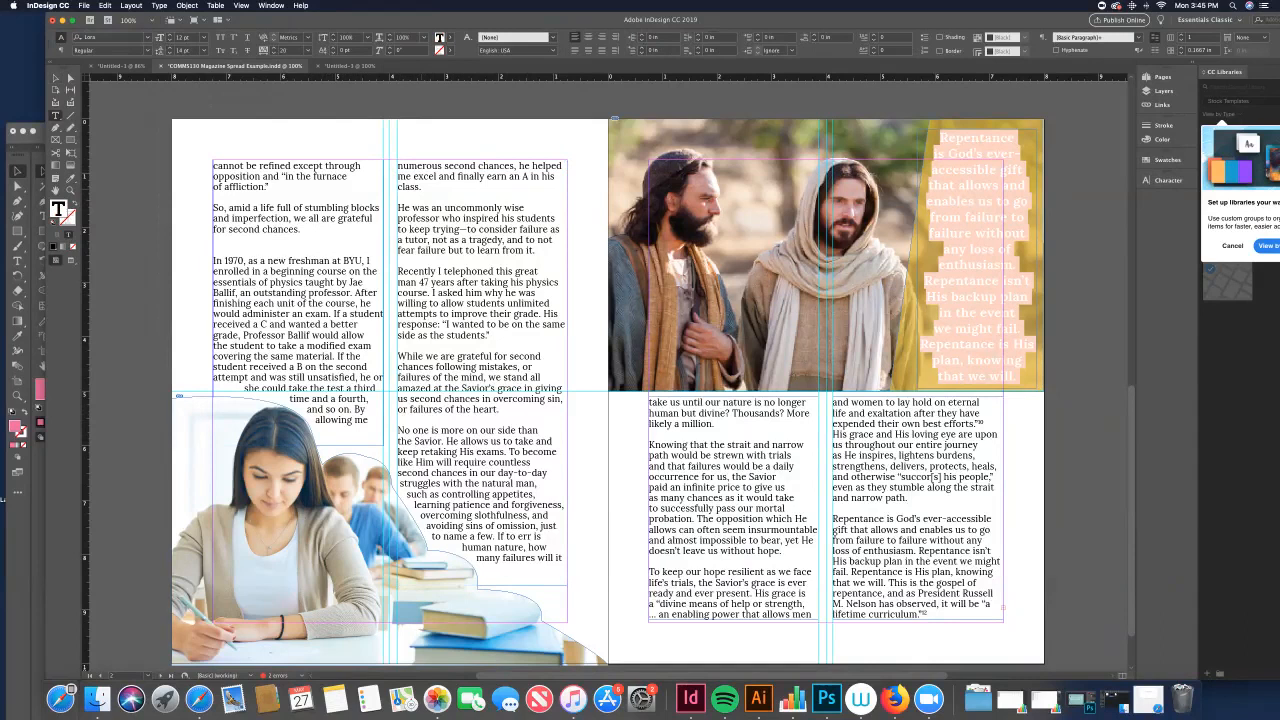
type("his")
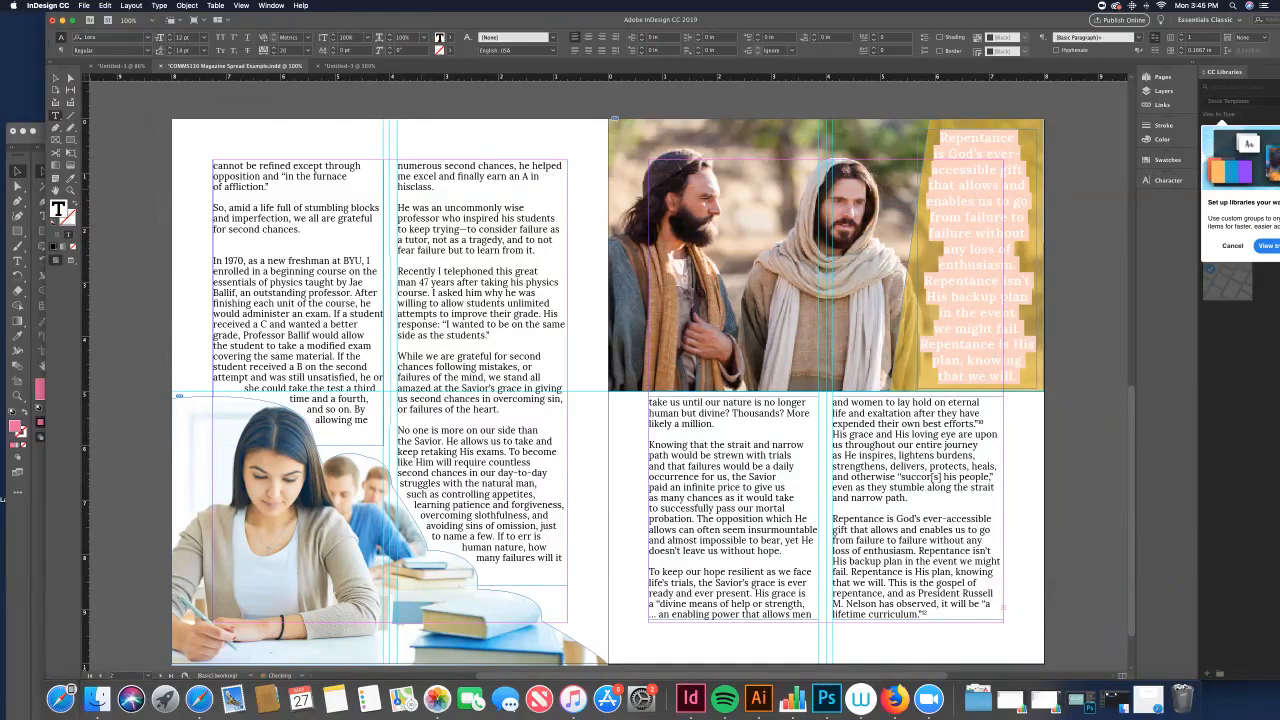
left_click(159, 5)
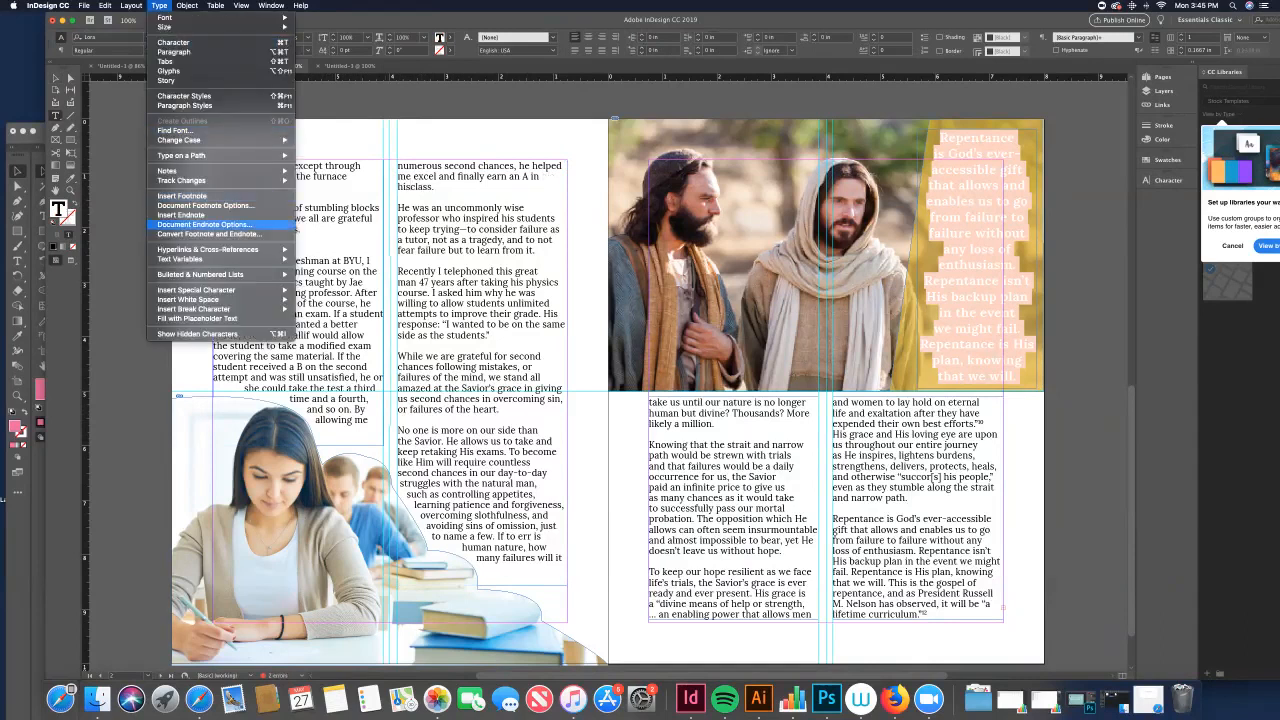
mouse_move(200, 299)
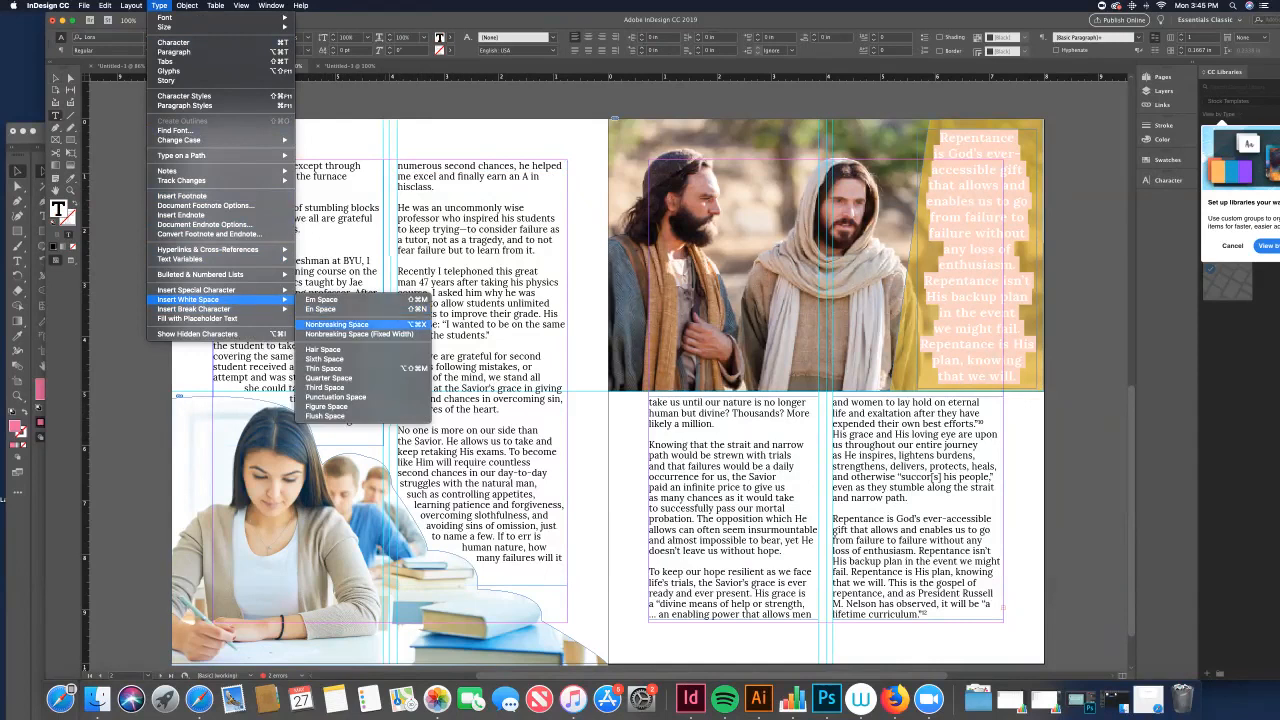
left_click(340, 325)
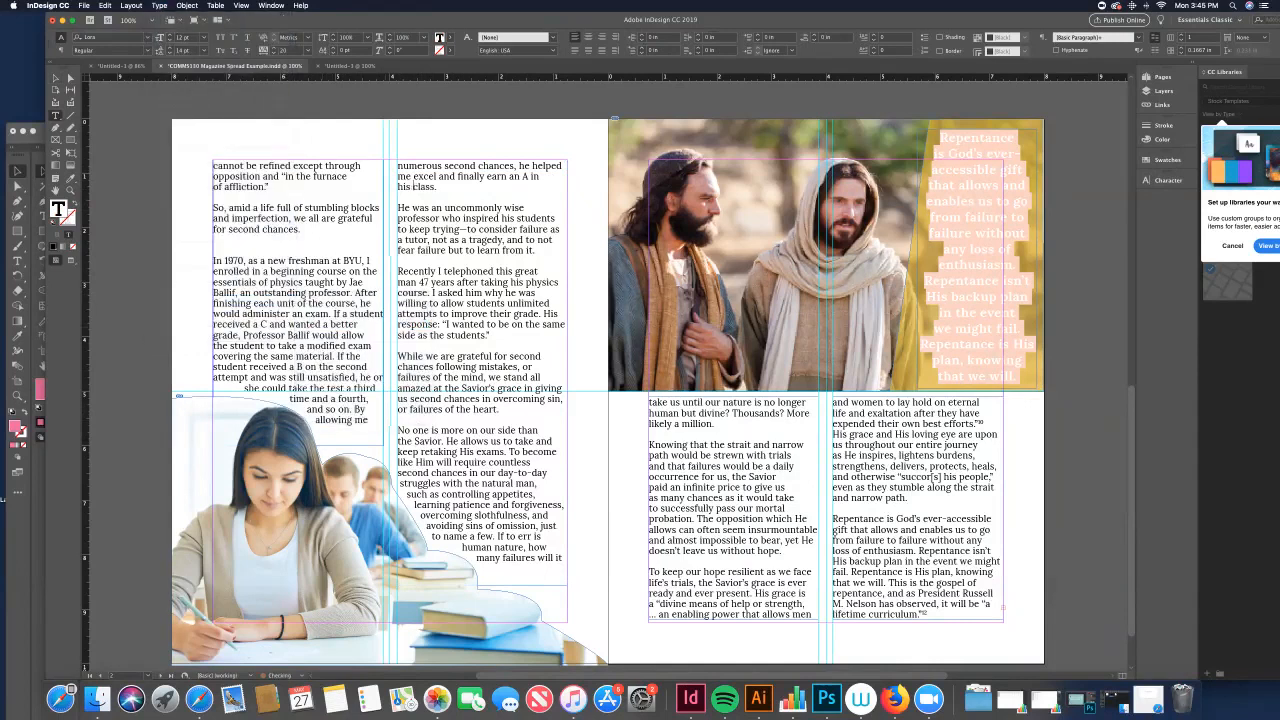
Step: Add a new heading line "On The Students Side" above the paragraph starting "In 1970"
left_click(56, 78)
left_click(130, 150)
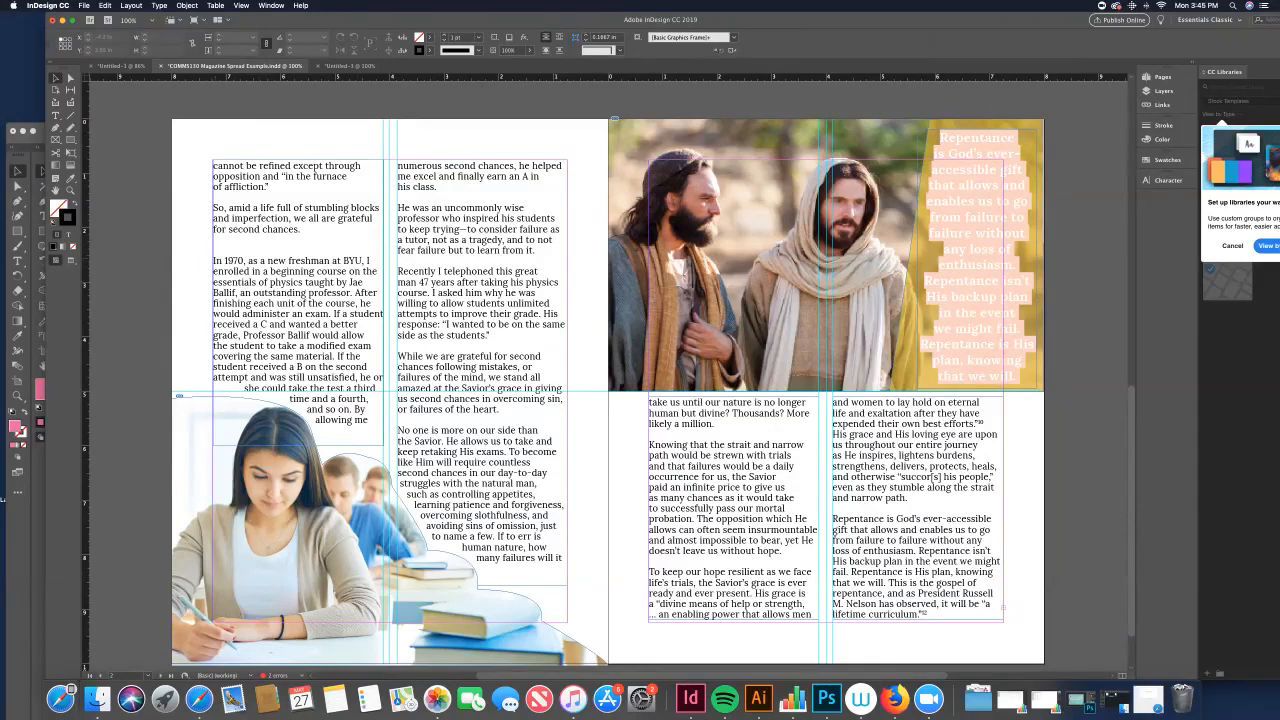
key("t")
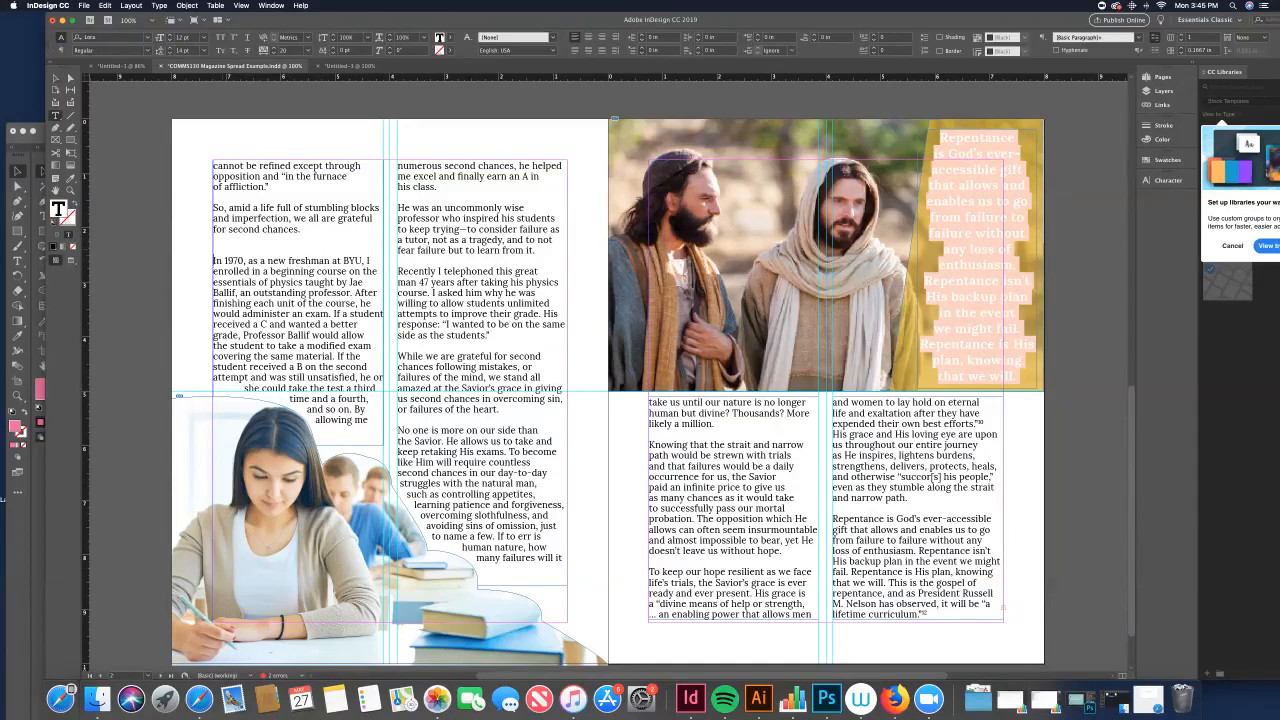
key("Return")
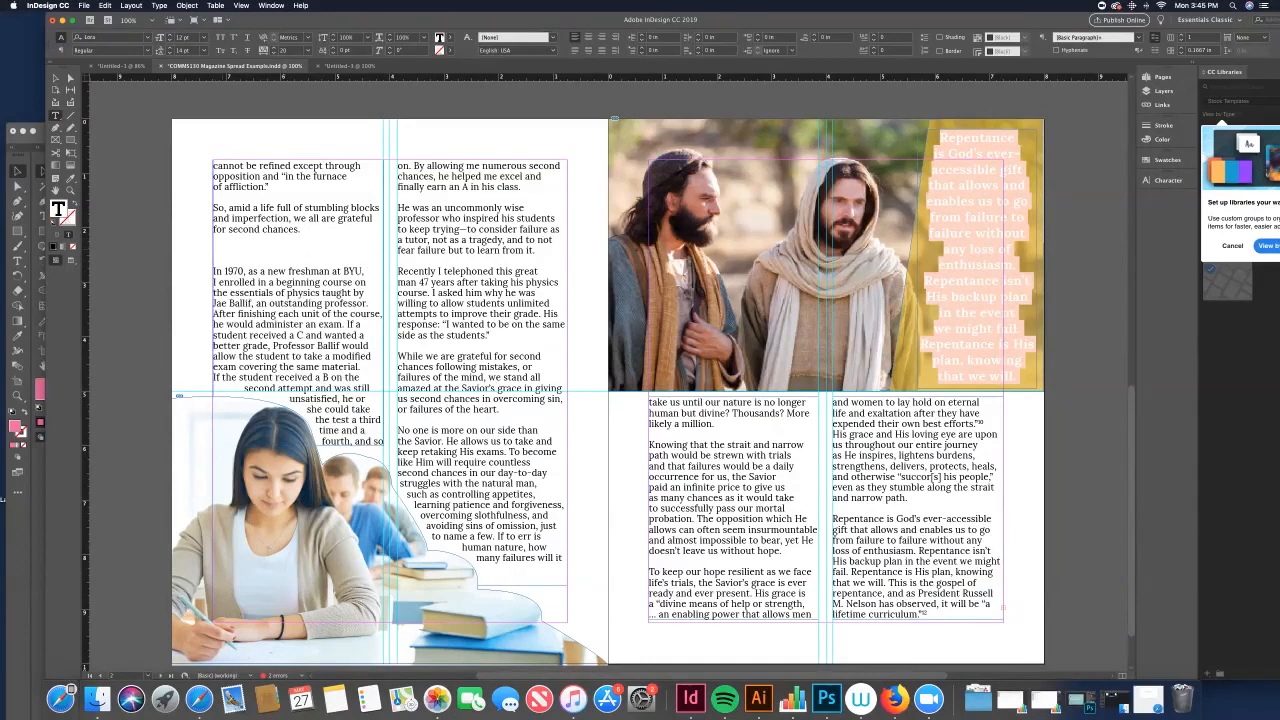
type("On th")
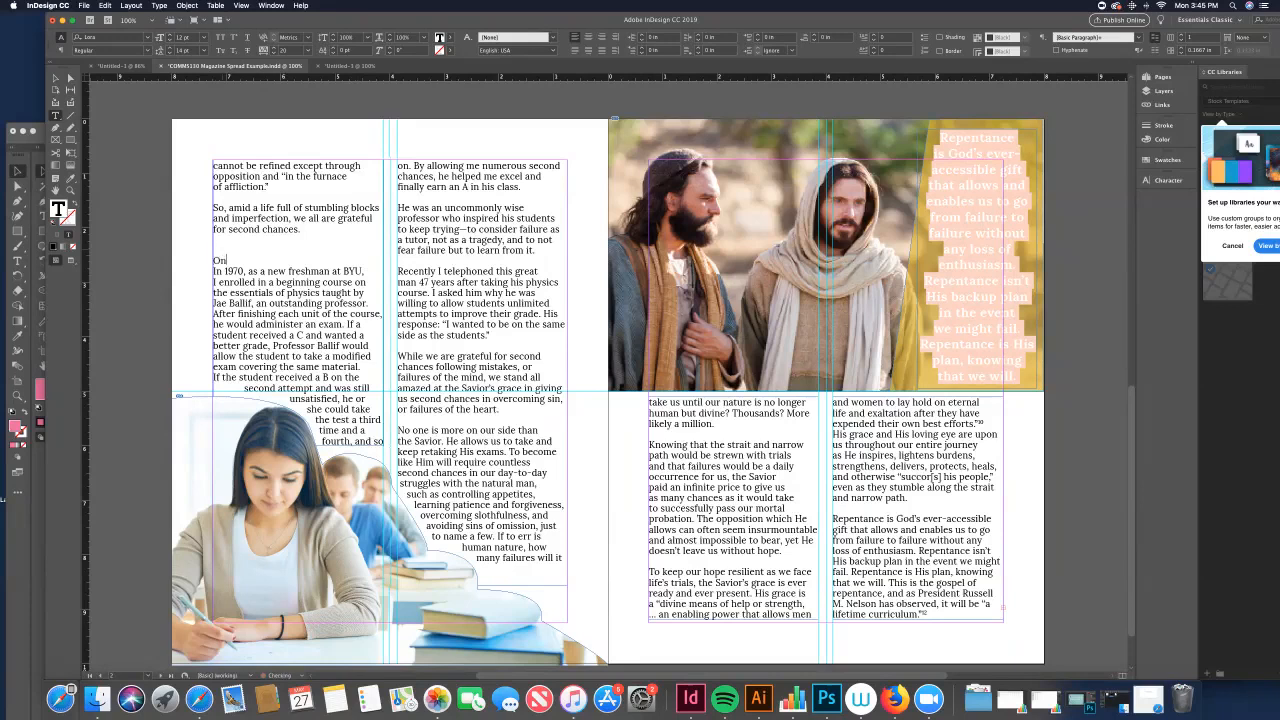
key("BackSpace")
key("BackSpace")
key("BackSpace")
type("Th")
key("BackSpace")
key("BackSpace")
type("The Students Side")
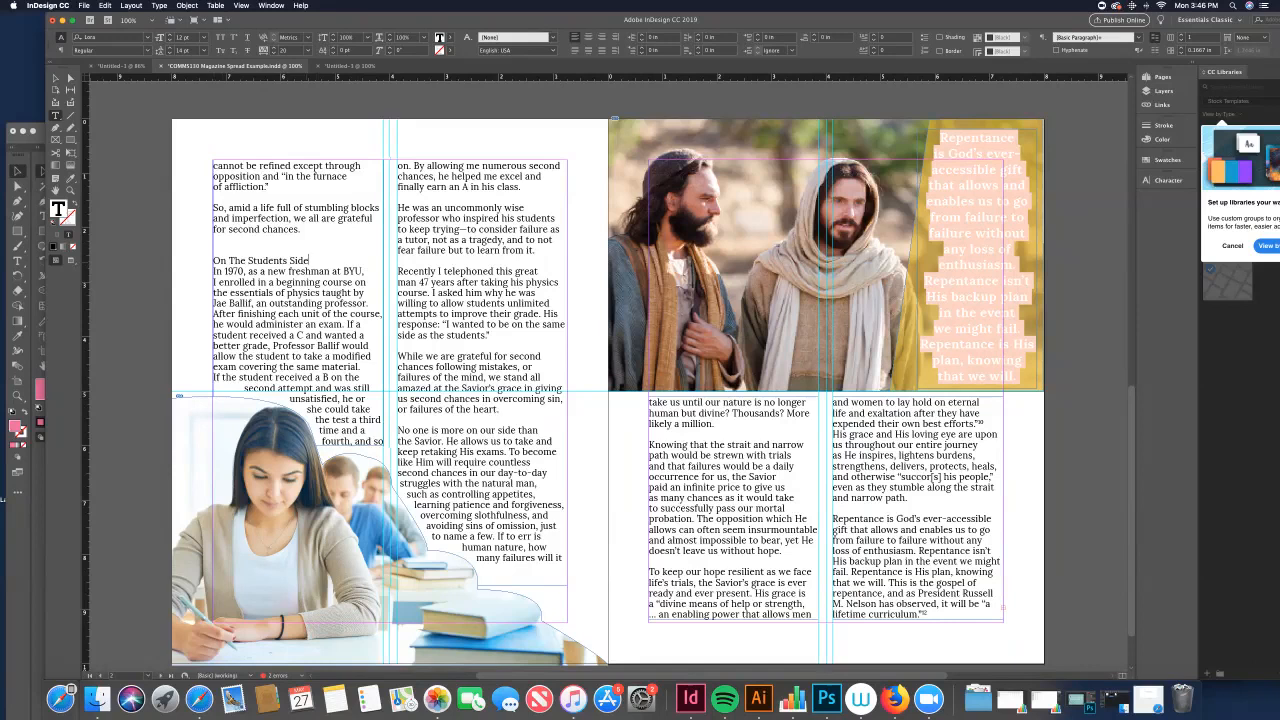
Step: Format the "On The Students Side" heading as bold, 14 pt, and colour it brown
left_click_drag(309, 261, 290, 261)
left_click_drag(229, 261, 212, 261)
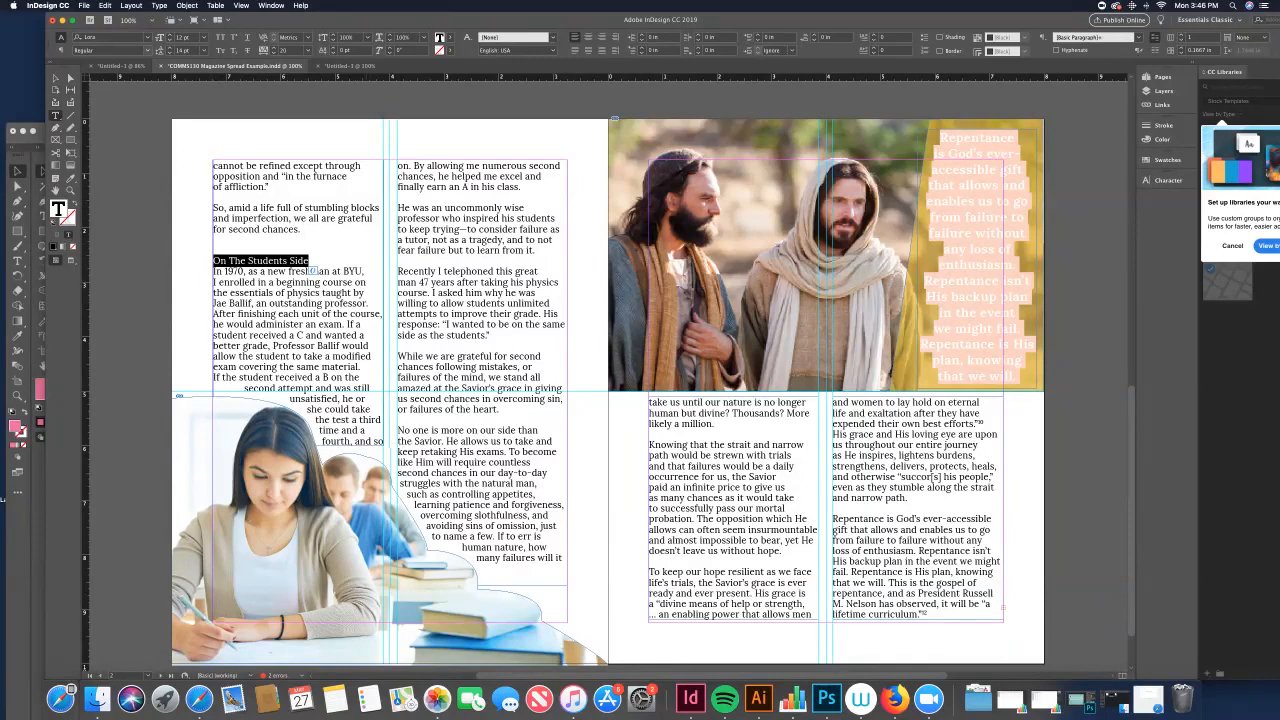
left_click(148, 51)
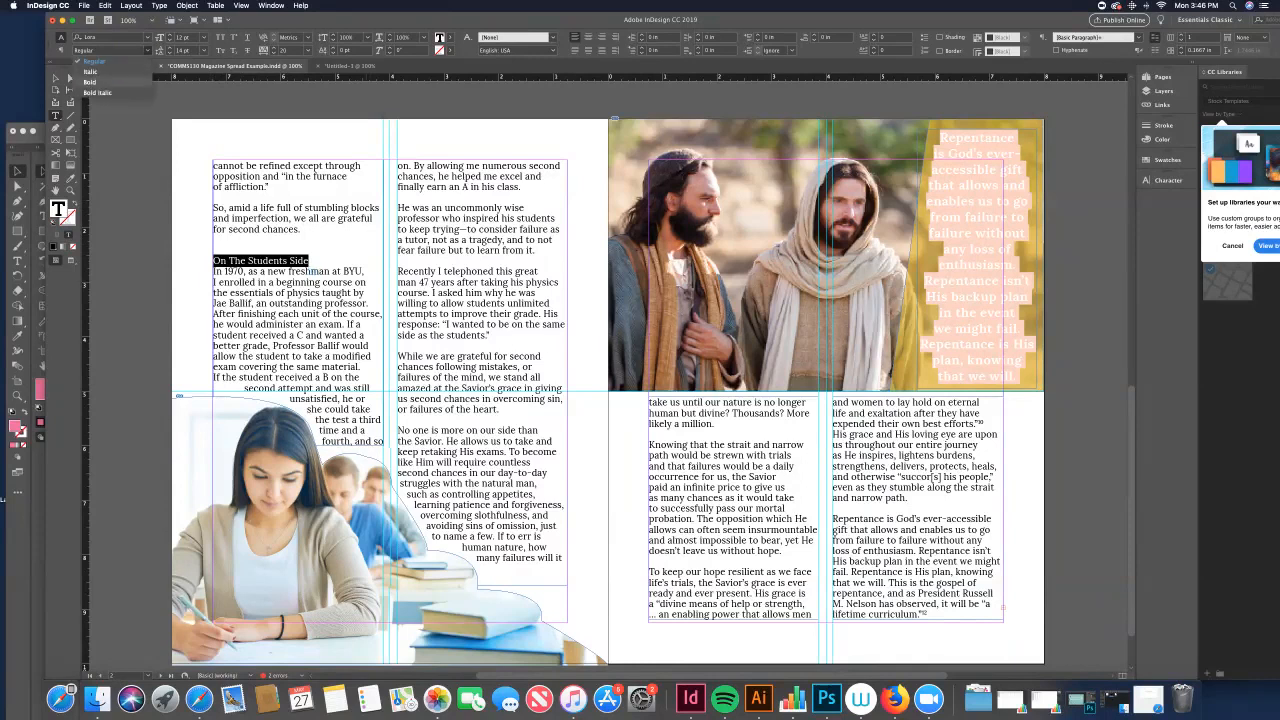
left_click(120, 82)
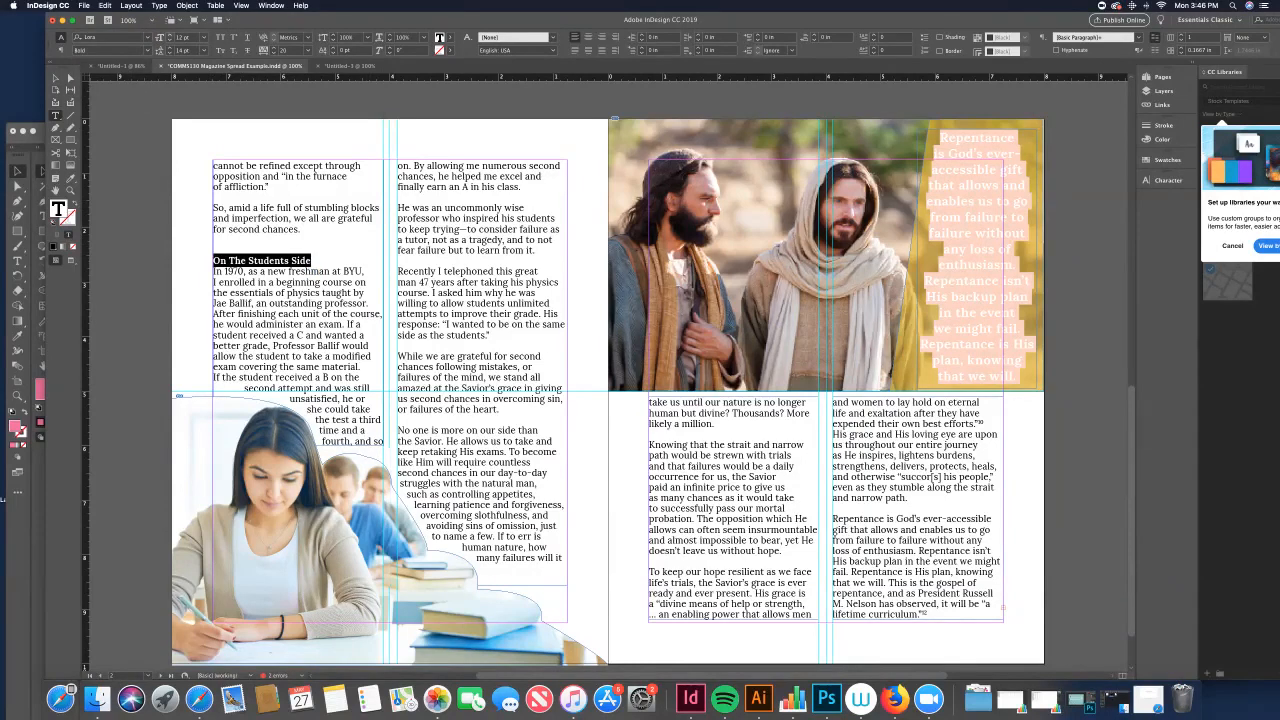
left_click(168, 35)
left_click(168, 35)
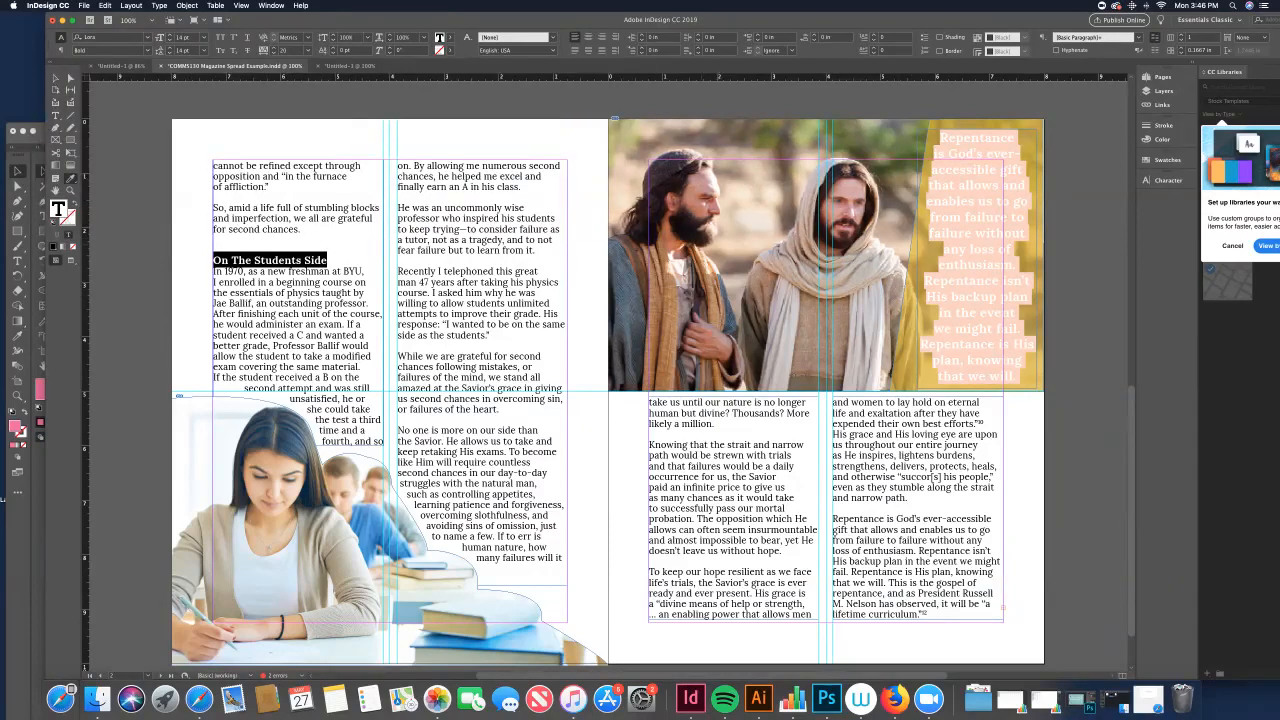
left_click(690, 280)
left_click(56, 78)
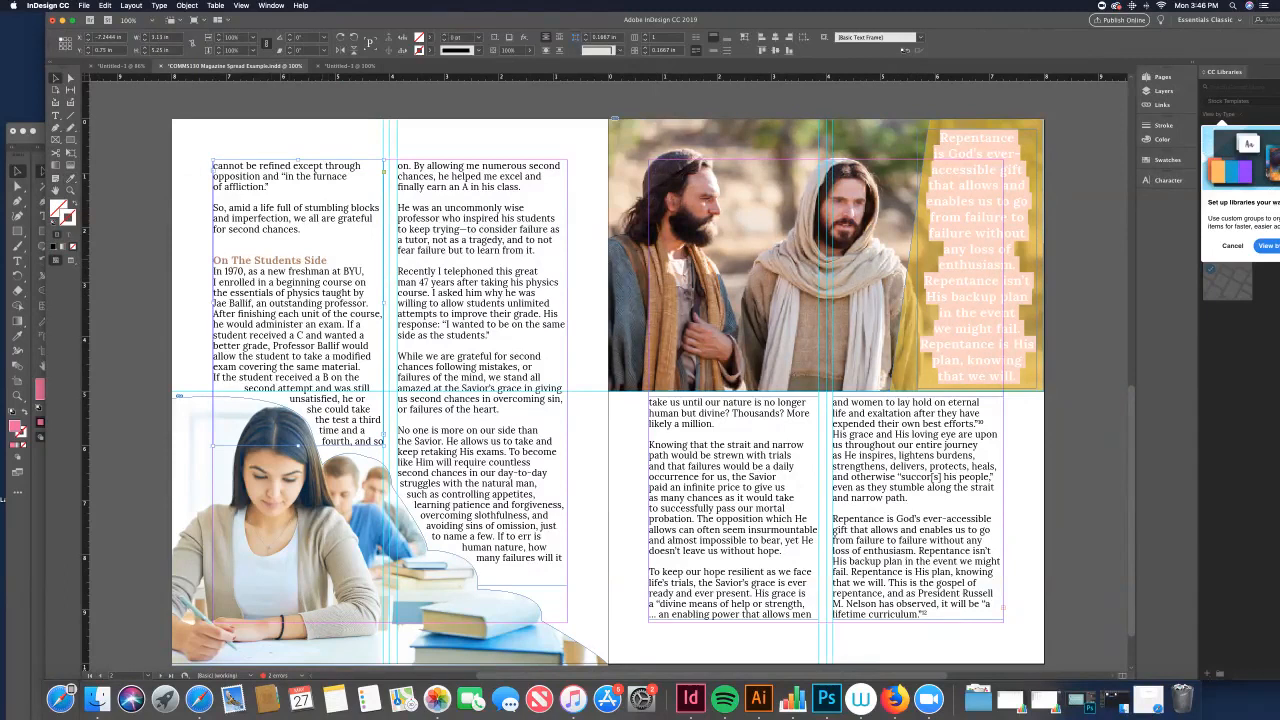
Step: Create a new character style from the selected "On The Students Side" heading
key("t")
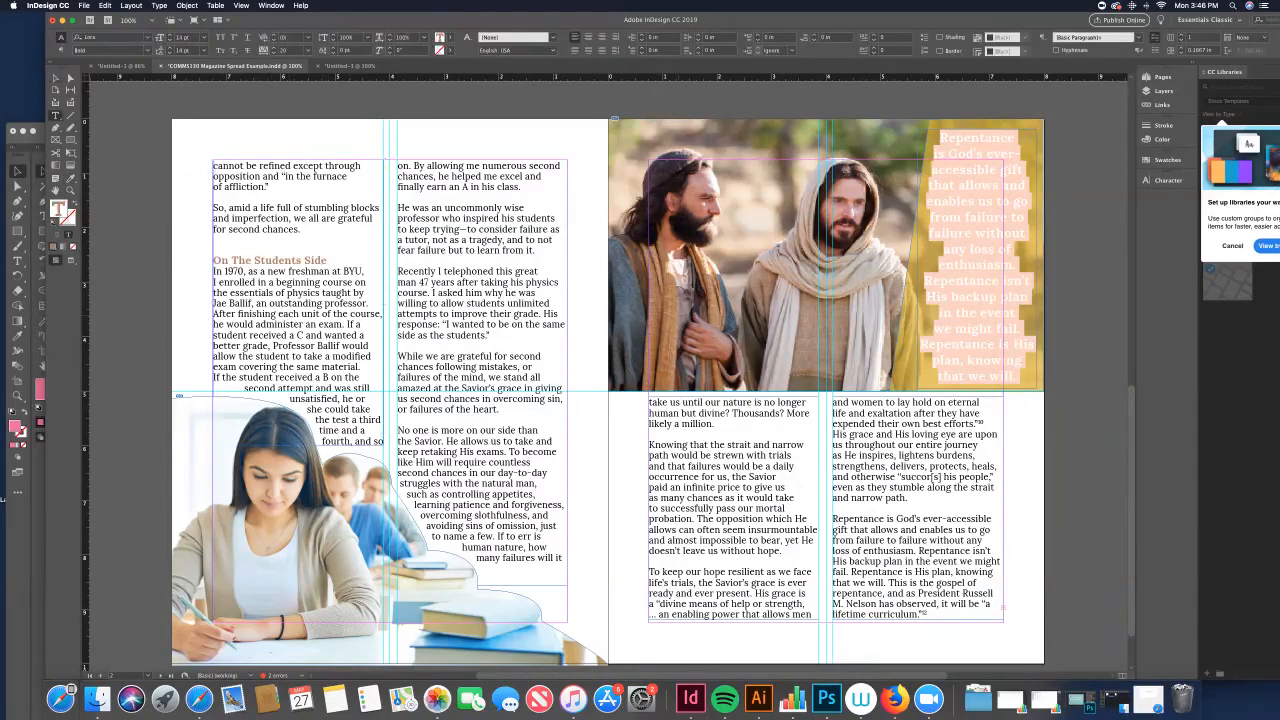
left_click(324, 260)
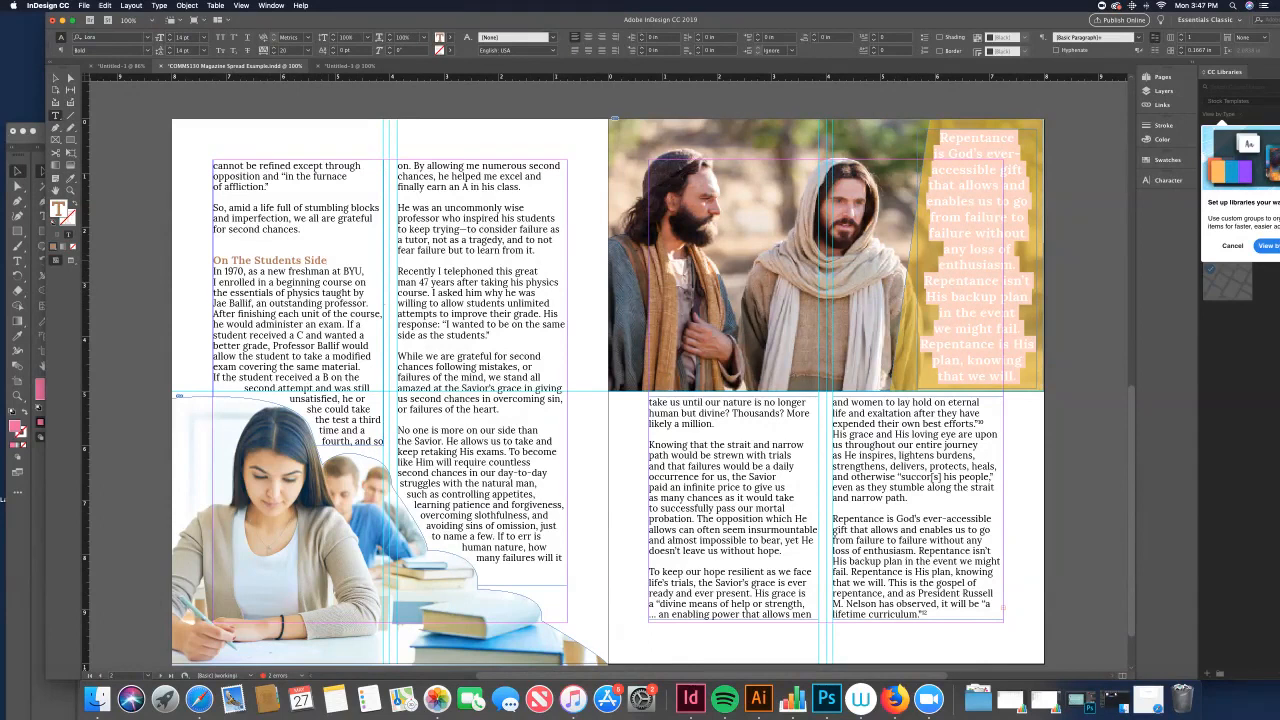
left_click_drag(328, 260, 212, 261)
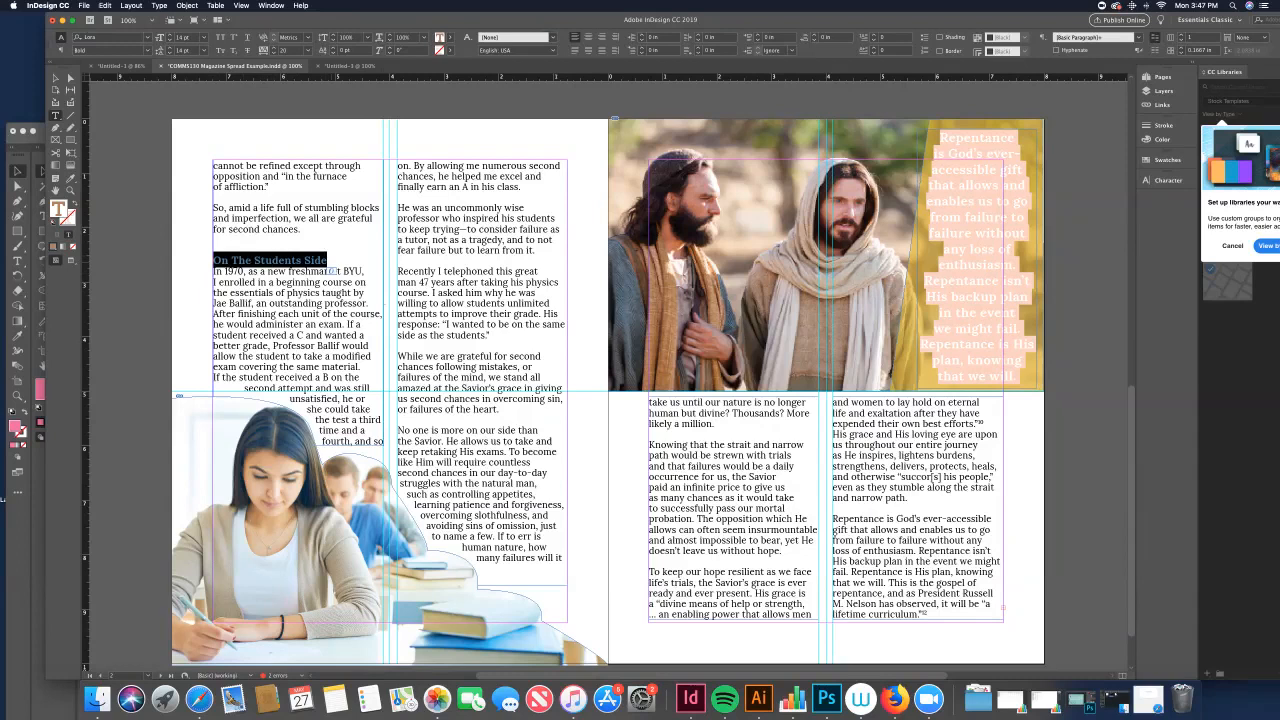
left_click(159, 5)
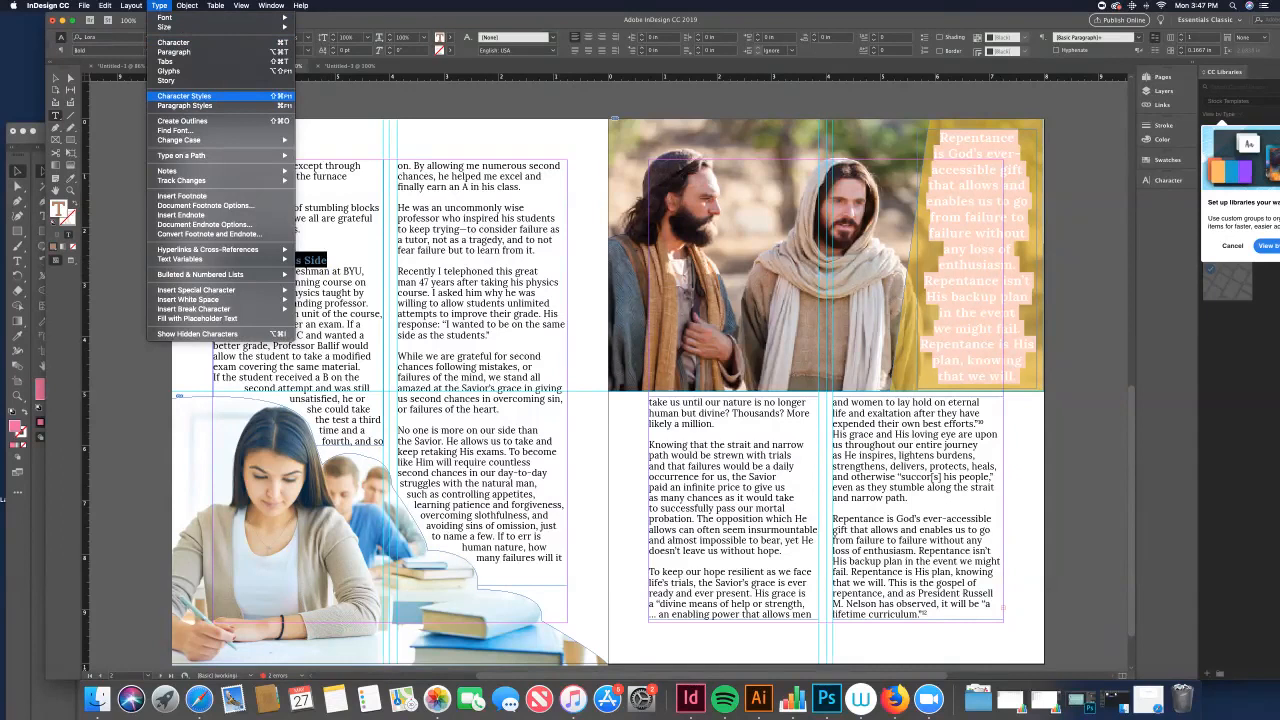
left_click(184, 96)
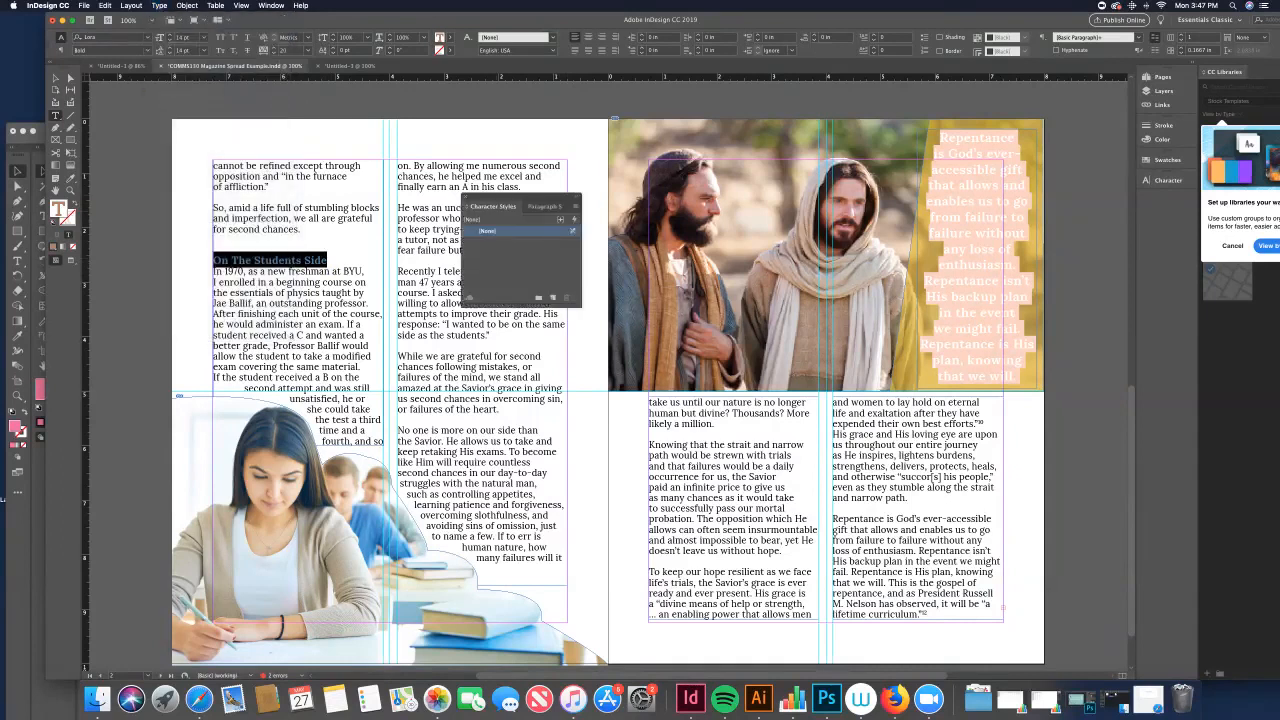
left_click(554, 298)
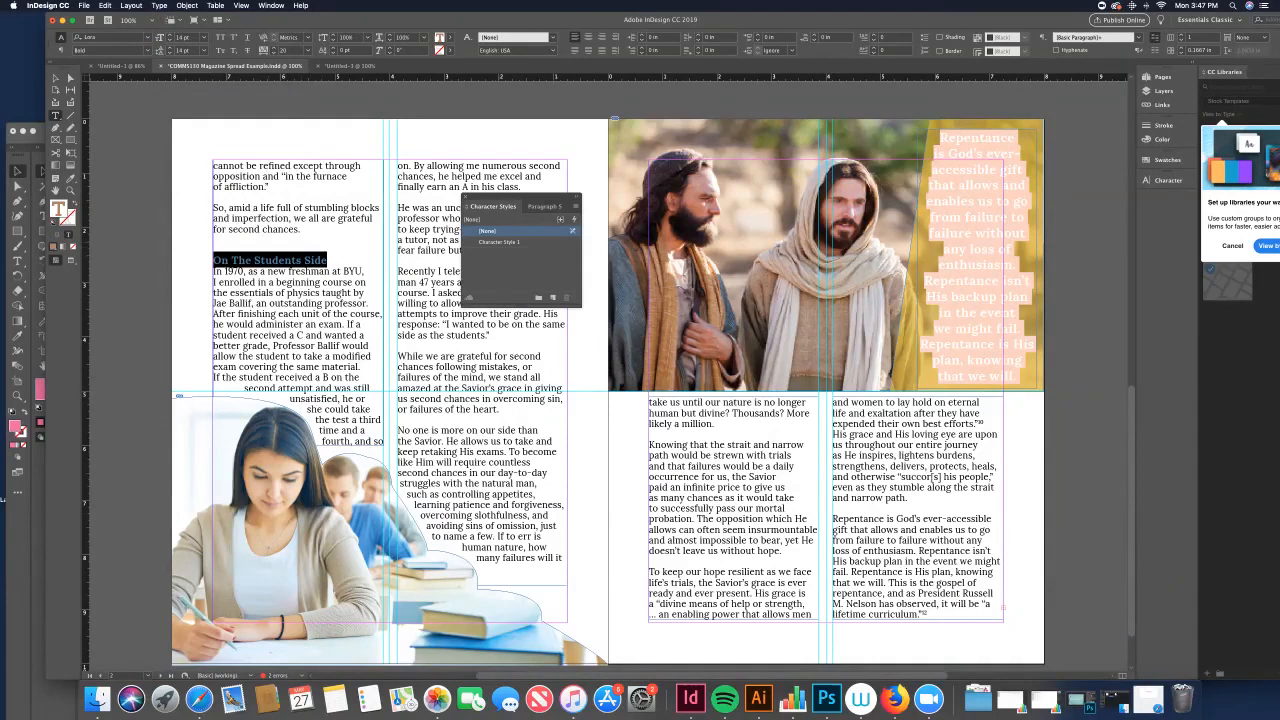
Step: Rename the new character style to Heading
left_click(500, 242)
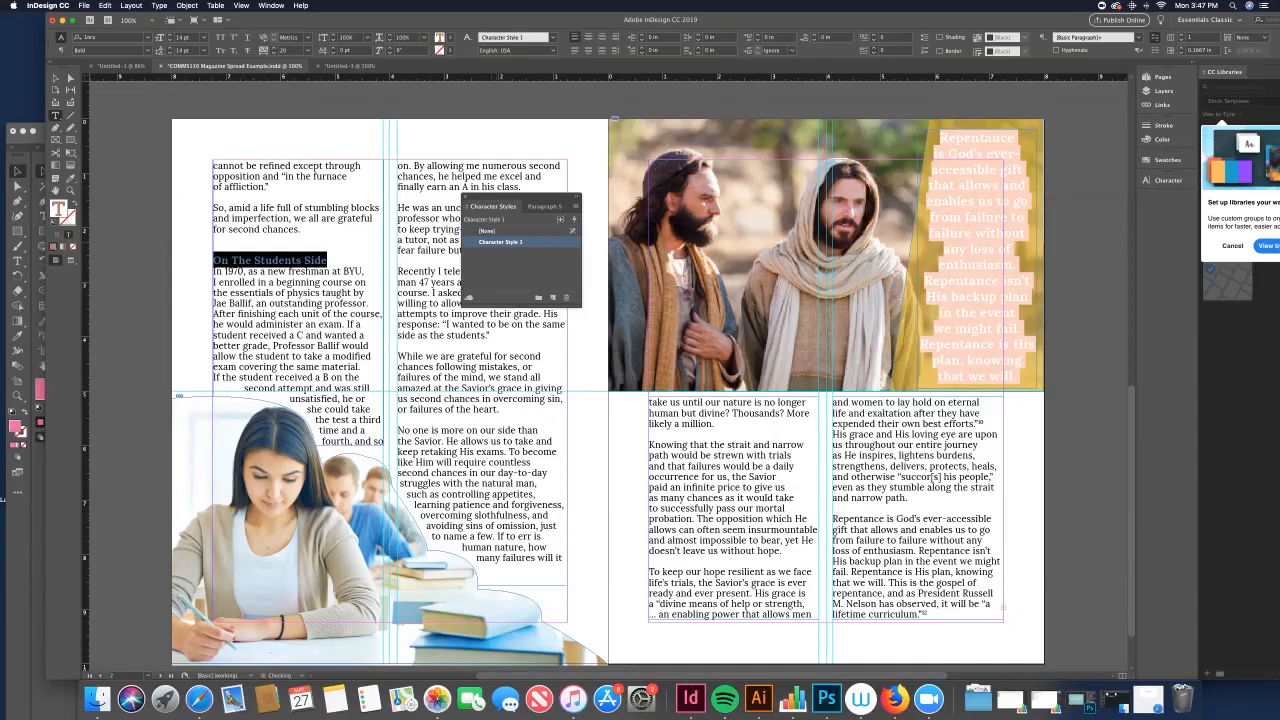
left_click(500, 242)
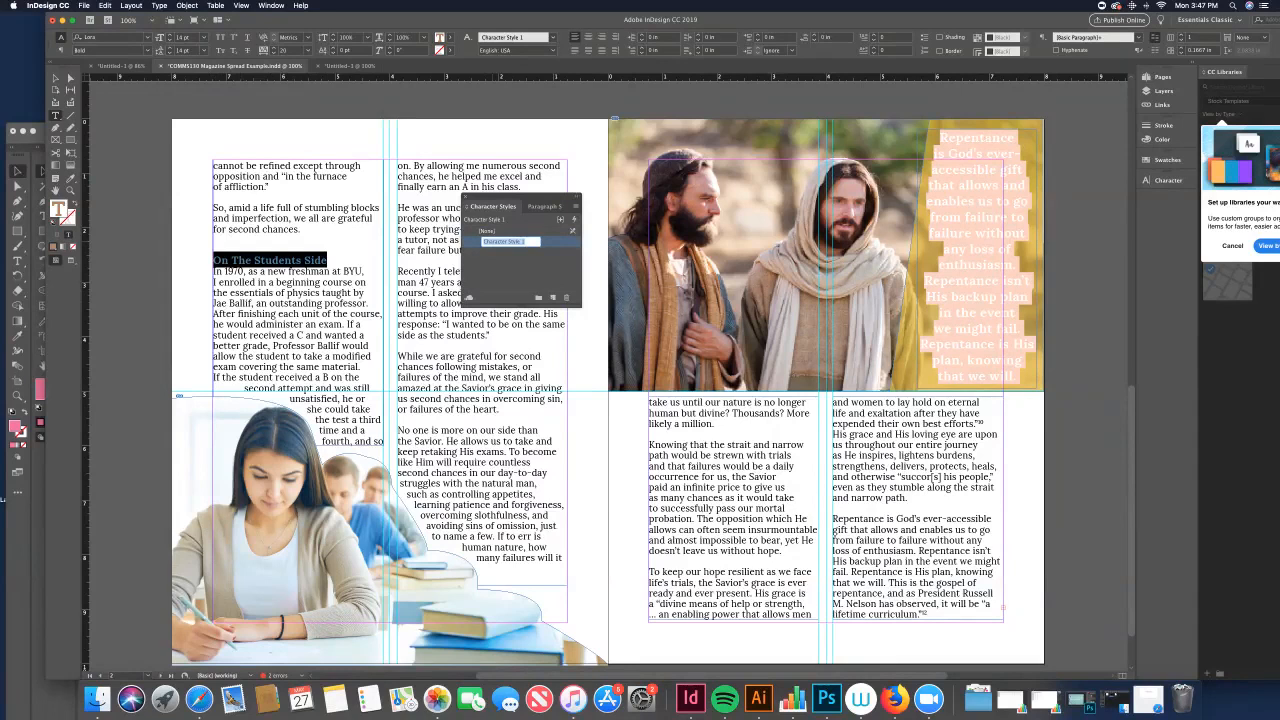
type("Heading")
key("BackSpace")
key("BackSpace")
key("BackSpace")
type("ing")
key("Return")
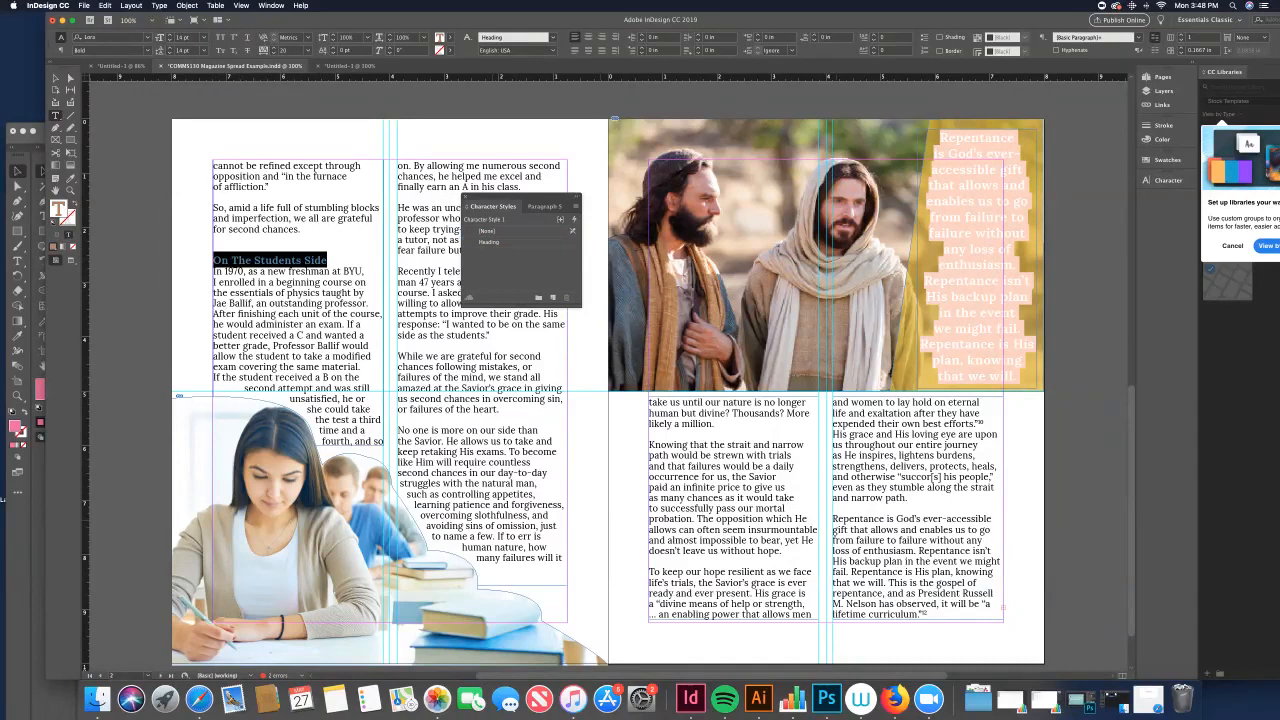
Step: Add a heading "Repentance is God's Gift To Us" above the last paragraph in the fourth column
left_click(300, 292)
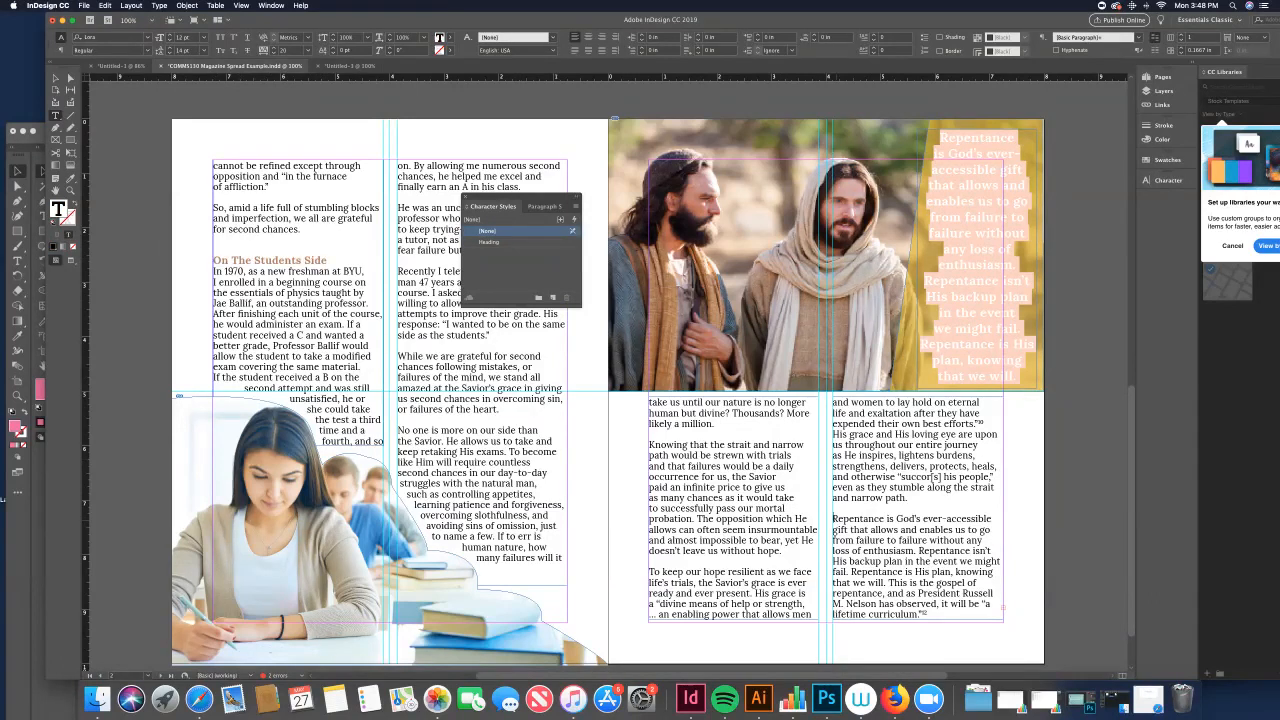
key("Return")
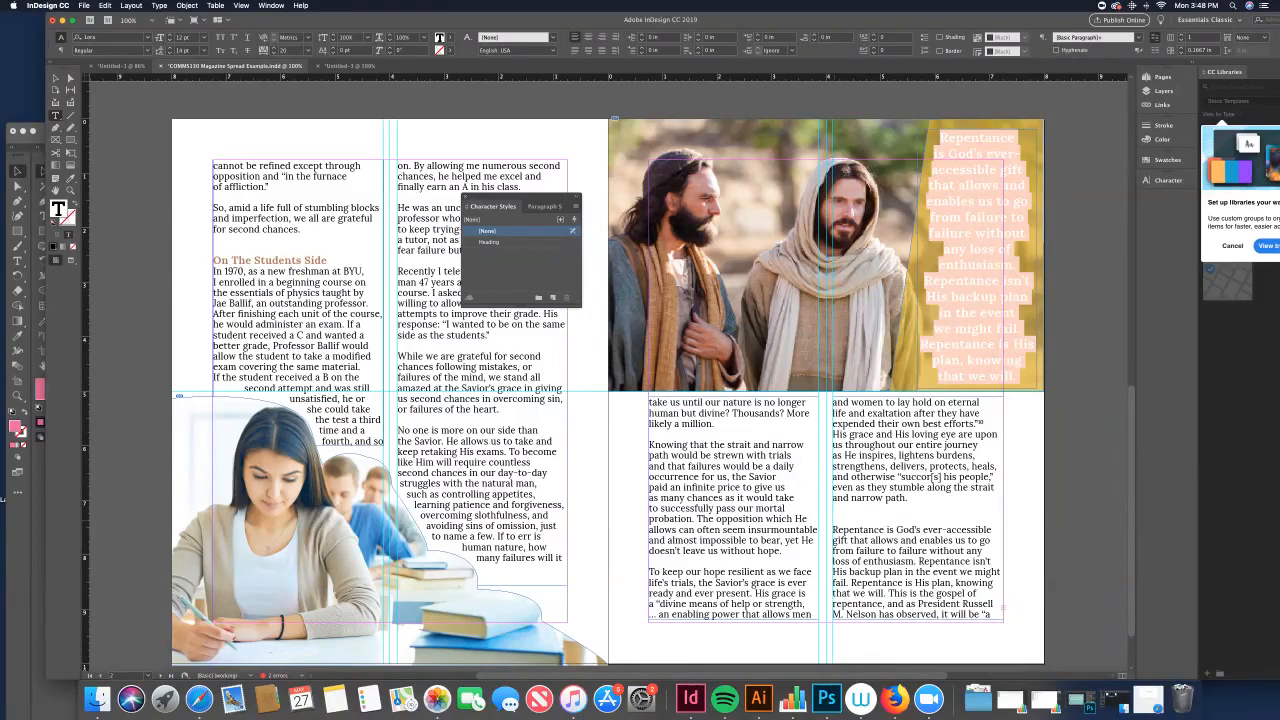
type("Repeantance is God's Gift To Us")
Step: Apply the Heading character style to the "Repentance is God's Gift To Us" heading
key("shift+Left")
key("shift+Left")
key("shift+Left")
key("shift+Left")
key("shift+Left")
key("shift+Left")
key("shift+Left")
key("shift+Left")
key("shift+Left")
key("shift+Left")
key("shift+Left")
key("shift+Left")
key("shift+Left")
key("shift+Left")
key("shift+Left")
key("shift+Left")
key("shift+Left")
key("shift+Left")
key("shift+Left")
key("shift+Left")
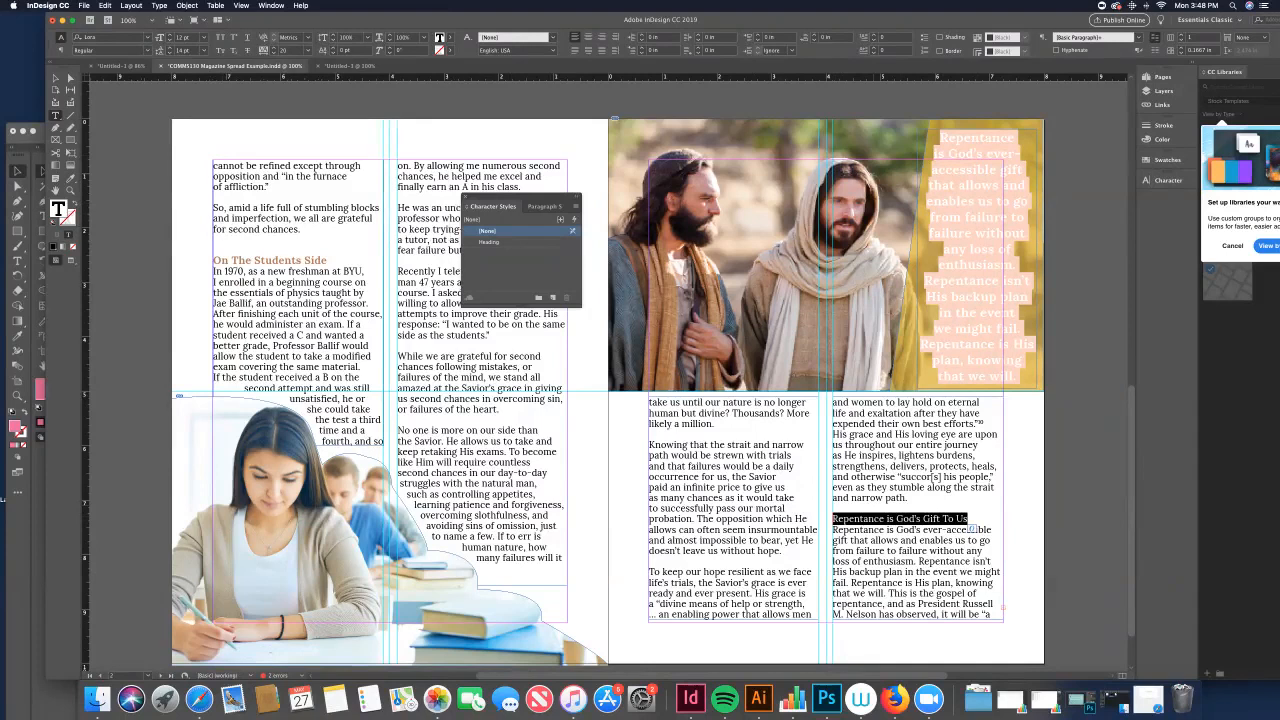
left_click(159, 5)
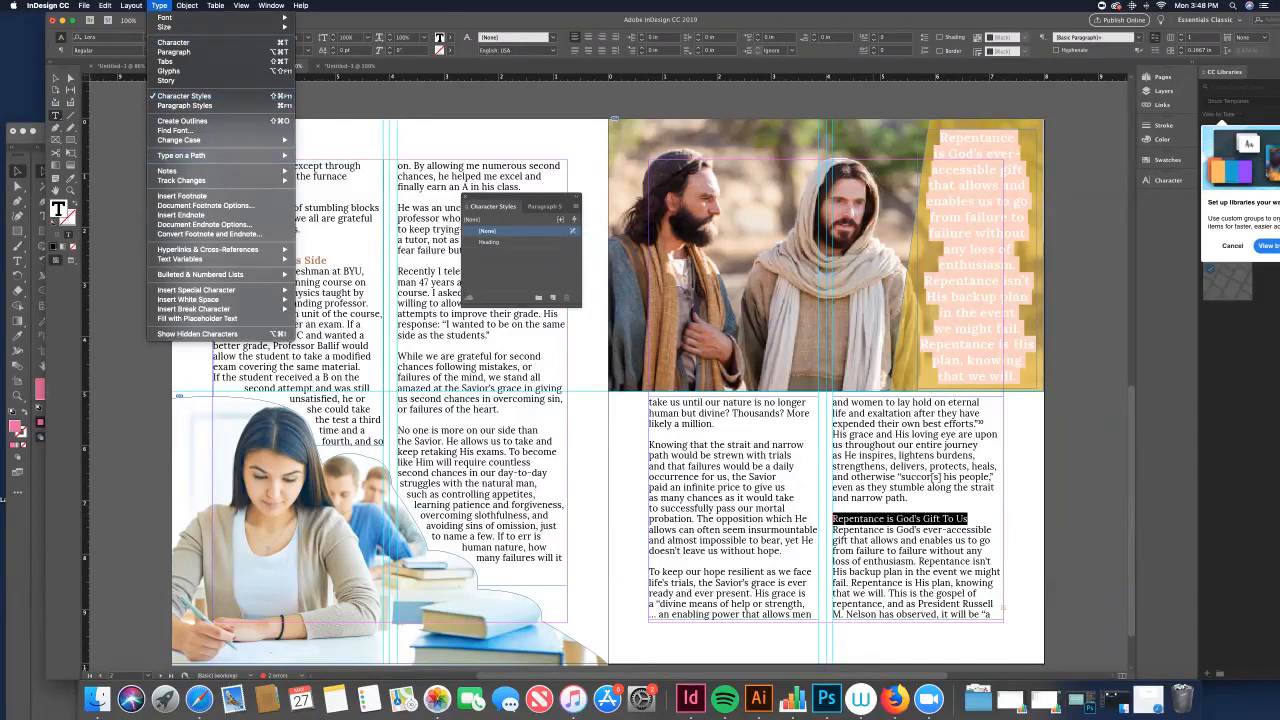
key("Escape")
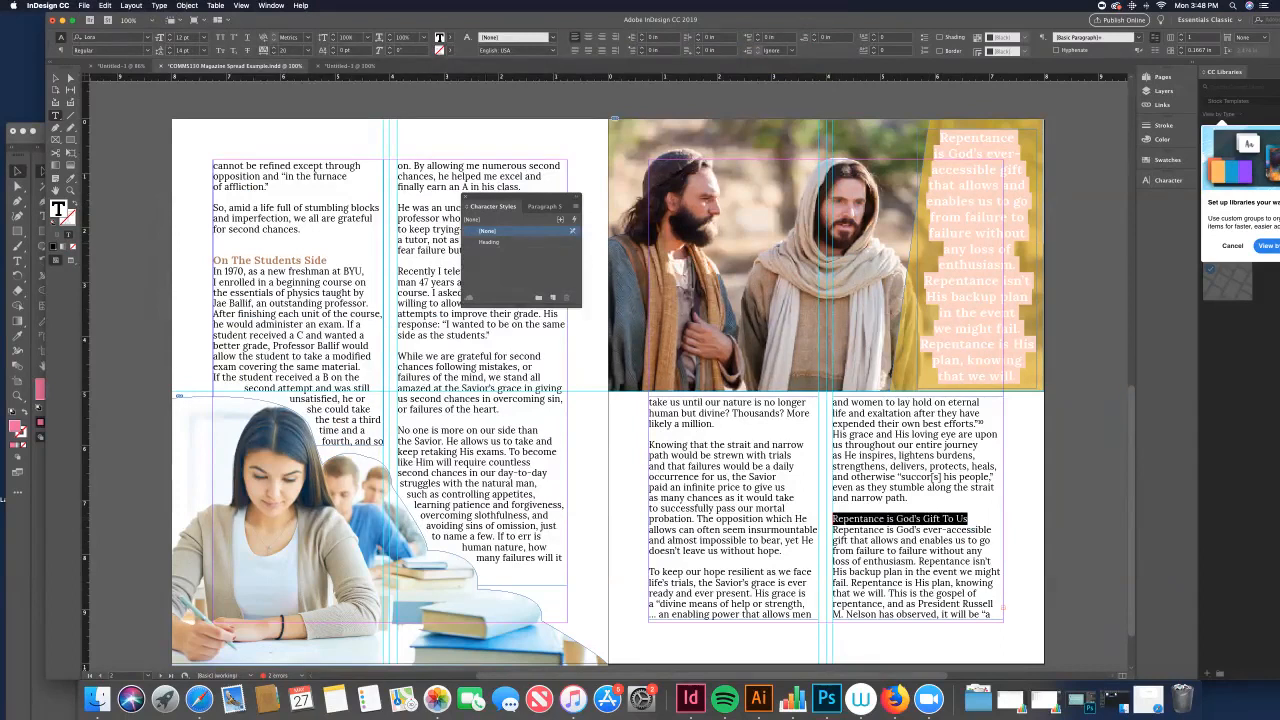
left_click(489, 242)
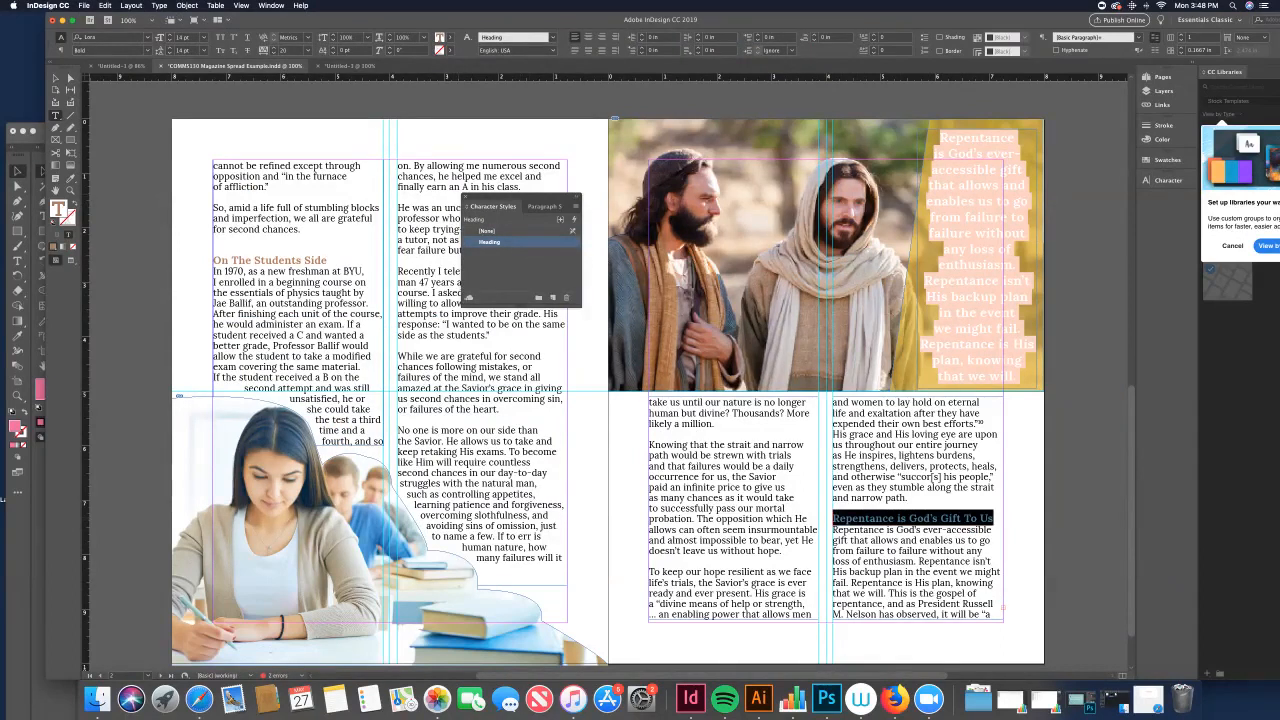
left_click(465, 197)
key("super+shift+a")
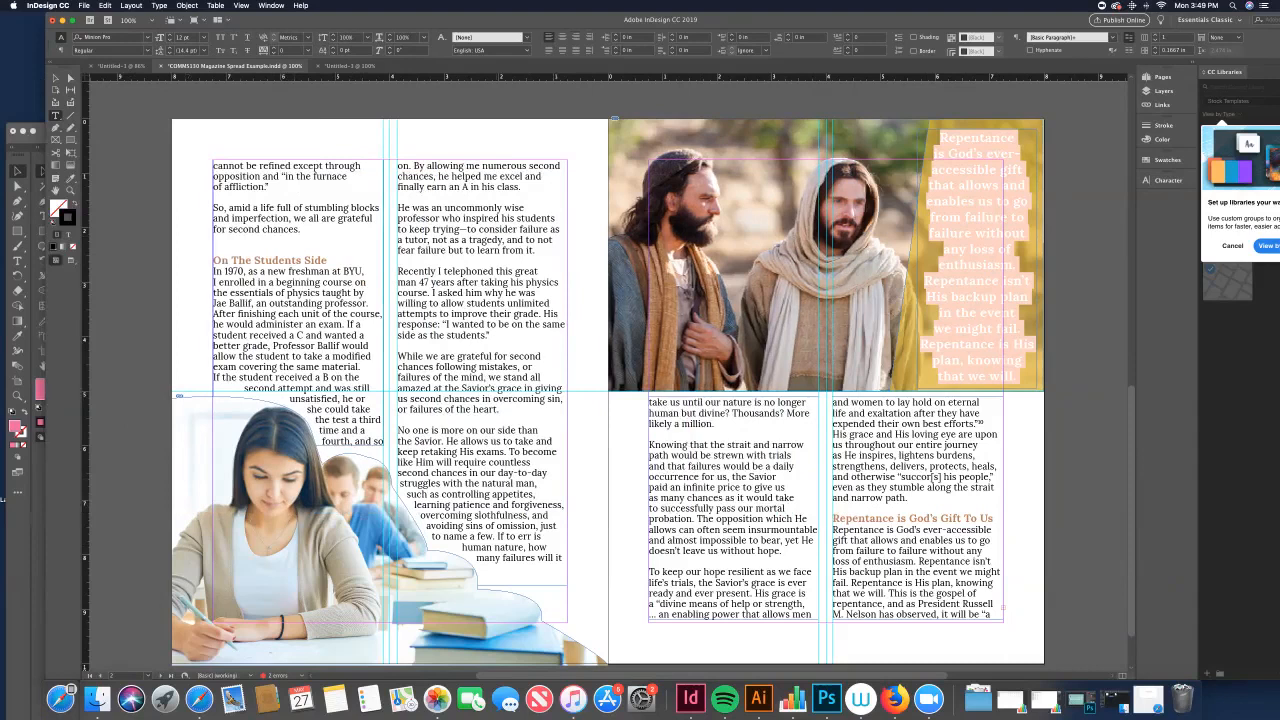
Step: Open the Character Styles panel and select the Heading style
left_click(159, 5)
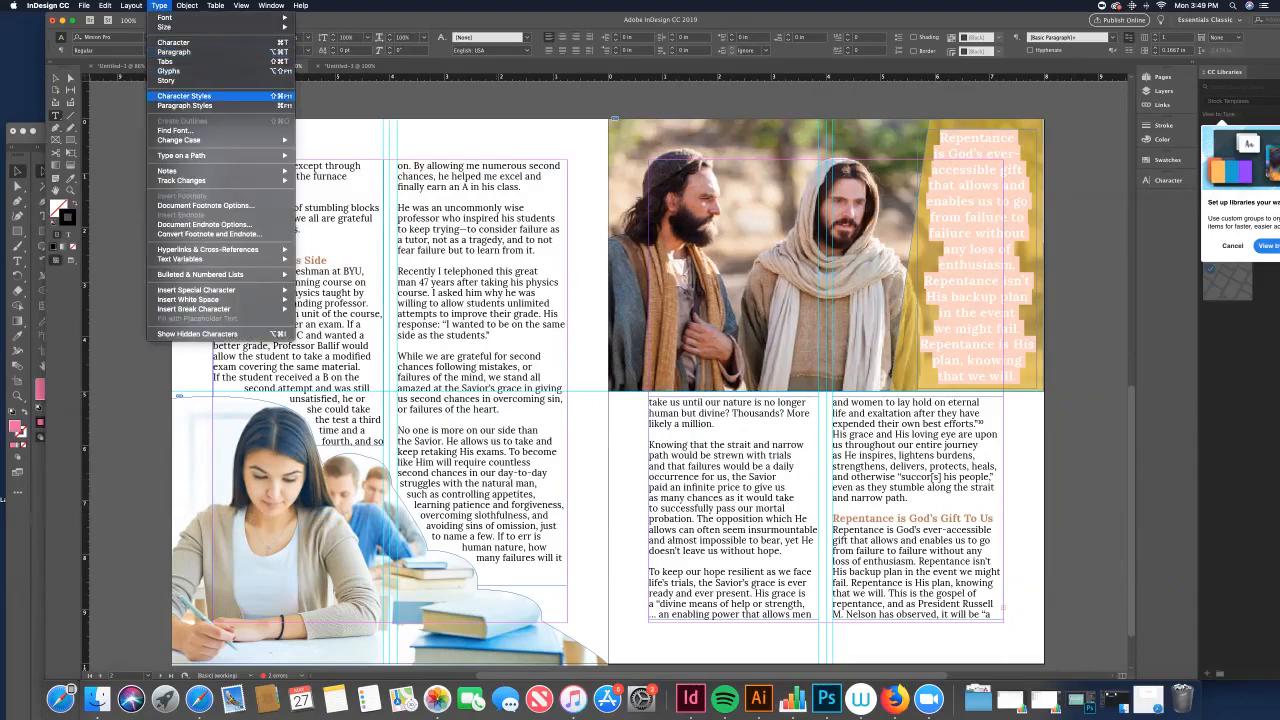
left_click(190, 96)
left_click(489, 242)
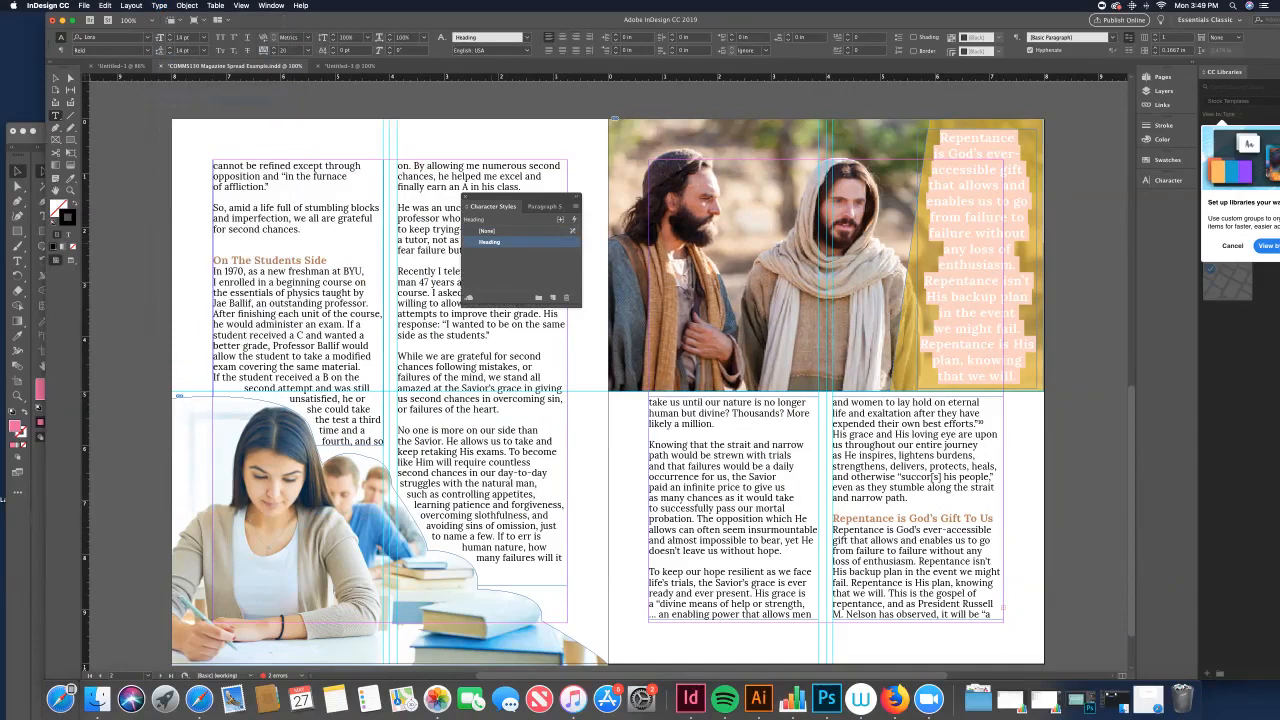
left_click(489, 242)
key("Return")
left_click(489, 242)
key("Return")
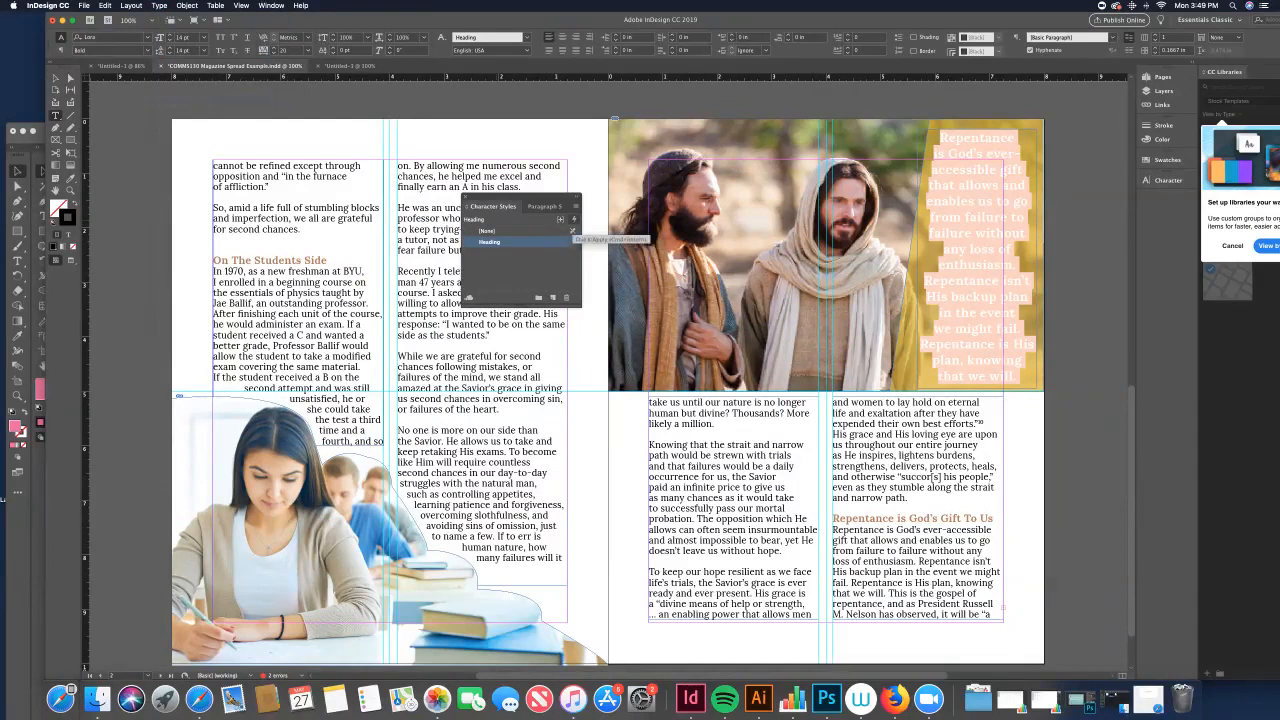
Step: Select all the story text and try applying the [None] and Heading character styles to it
key("super+a")
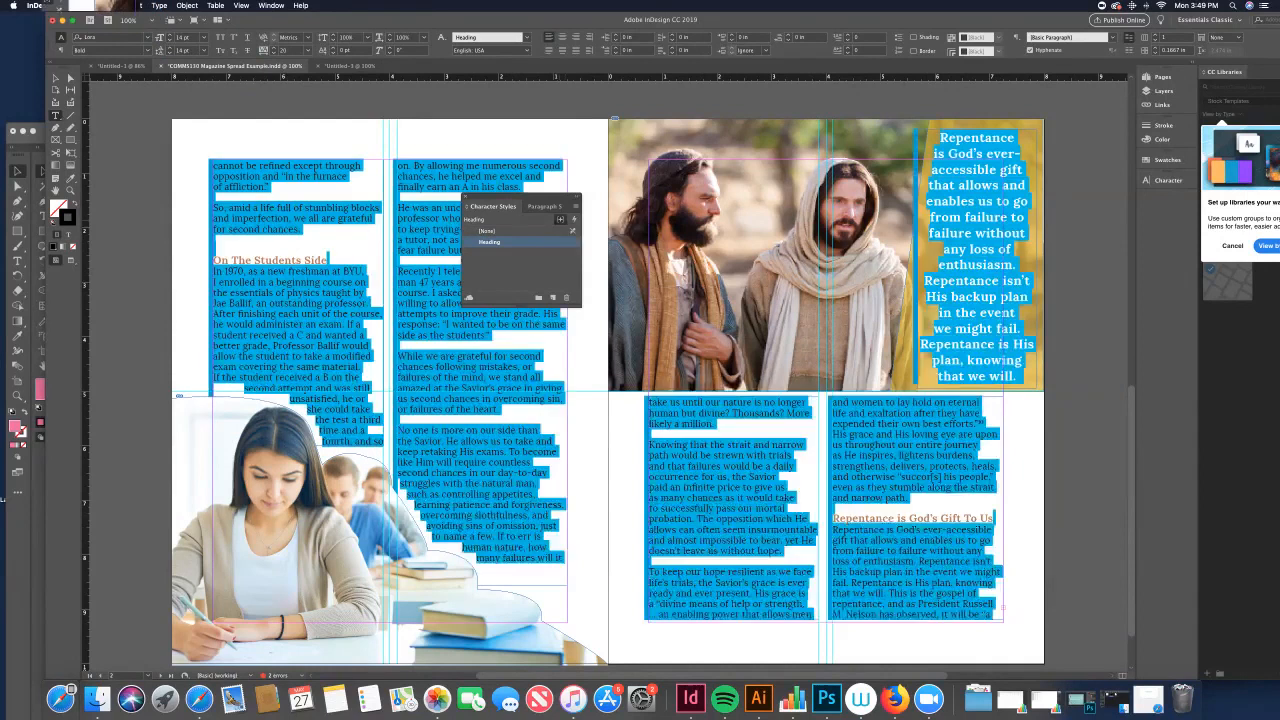
left_click(487, 231)
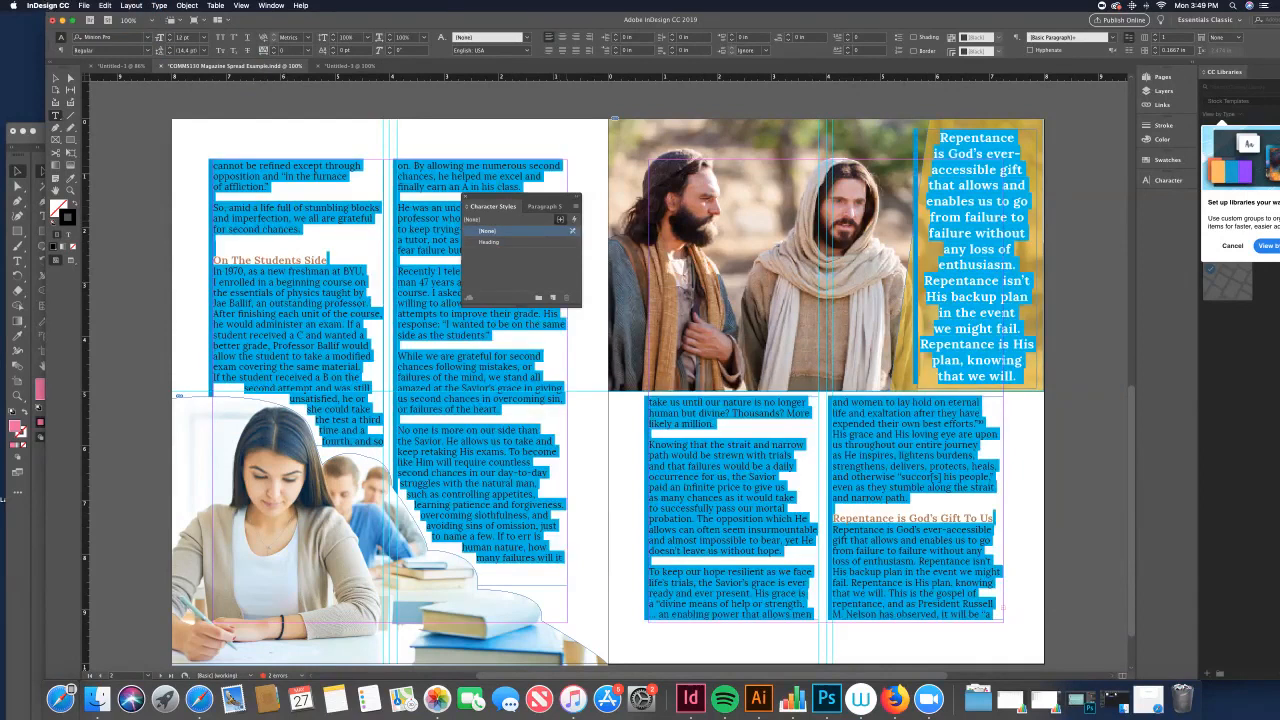
left_click(560, 219)
left_click(489, 242)
left_click(489, 242)
left_click(493, 242)
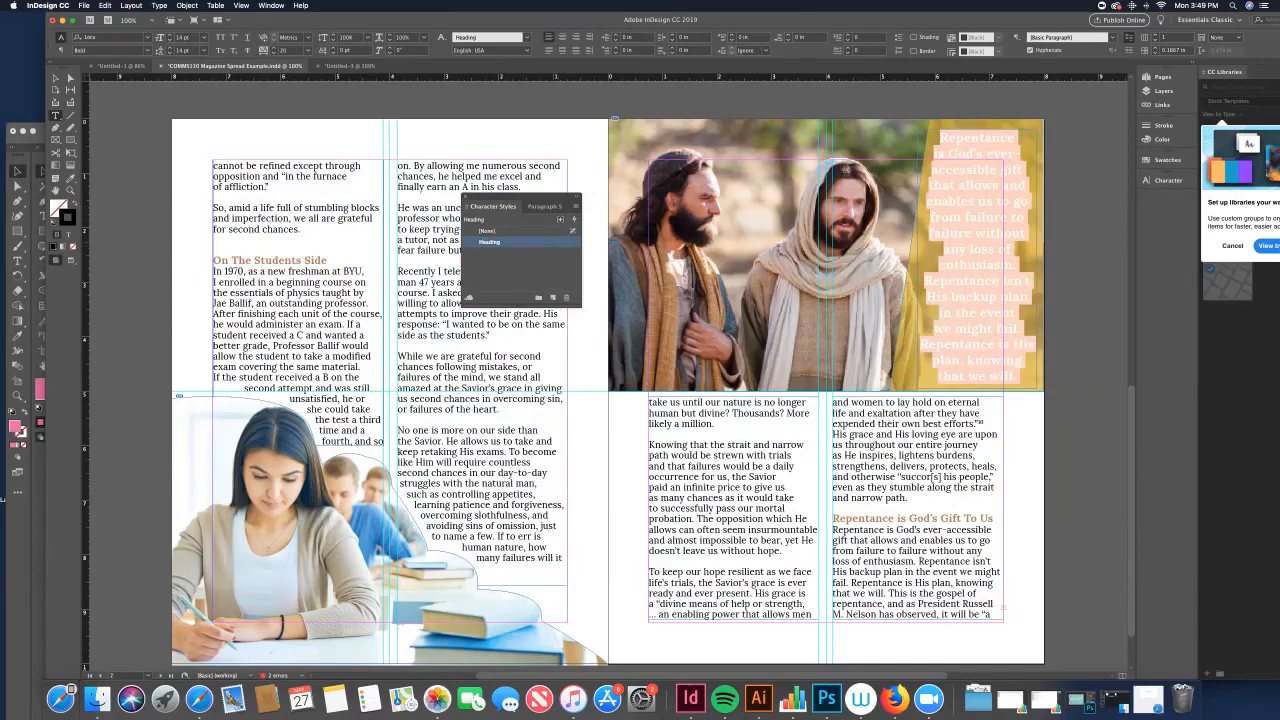
Step: Reset the Heading character style's options to its base settings
double_click(493, 242)
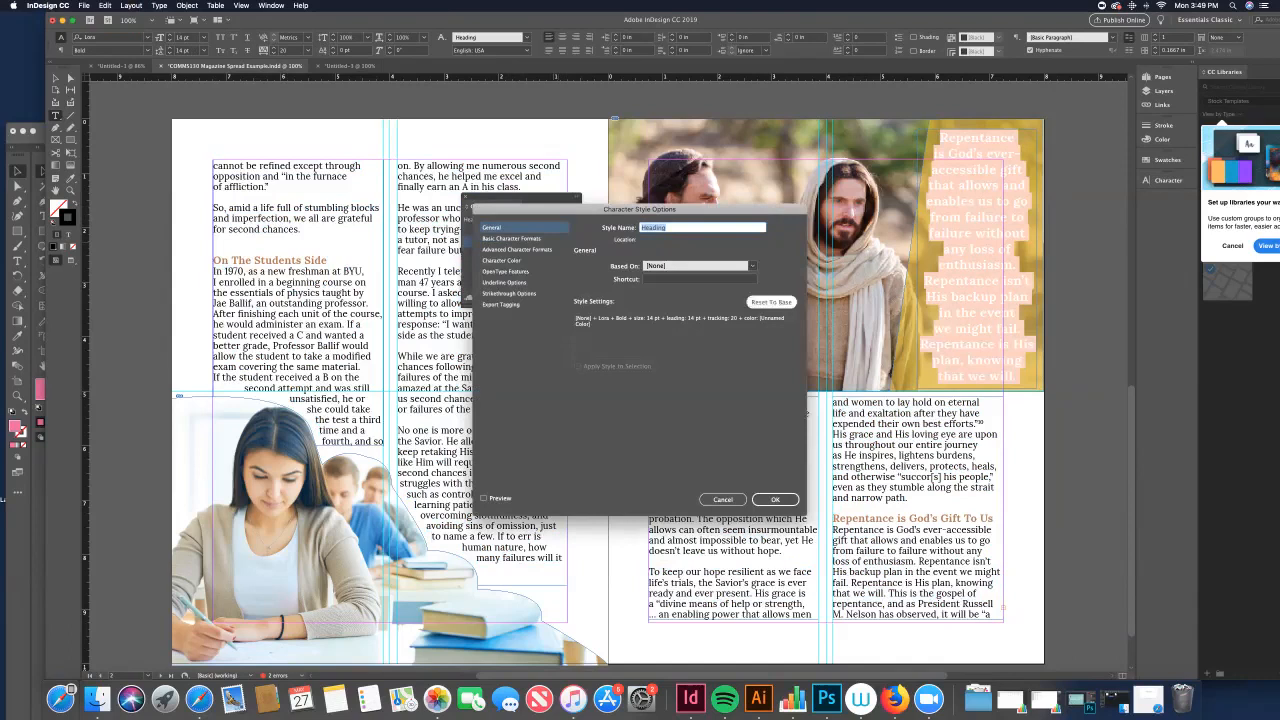
left_click(771, 301)
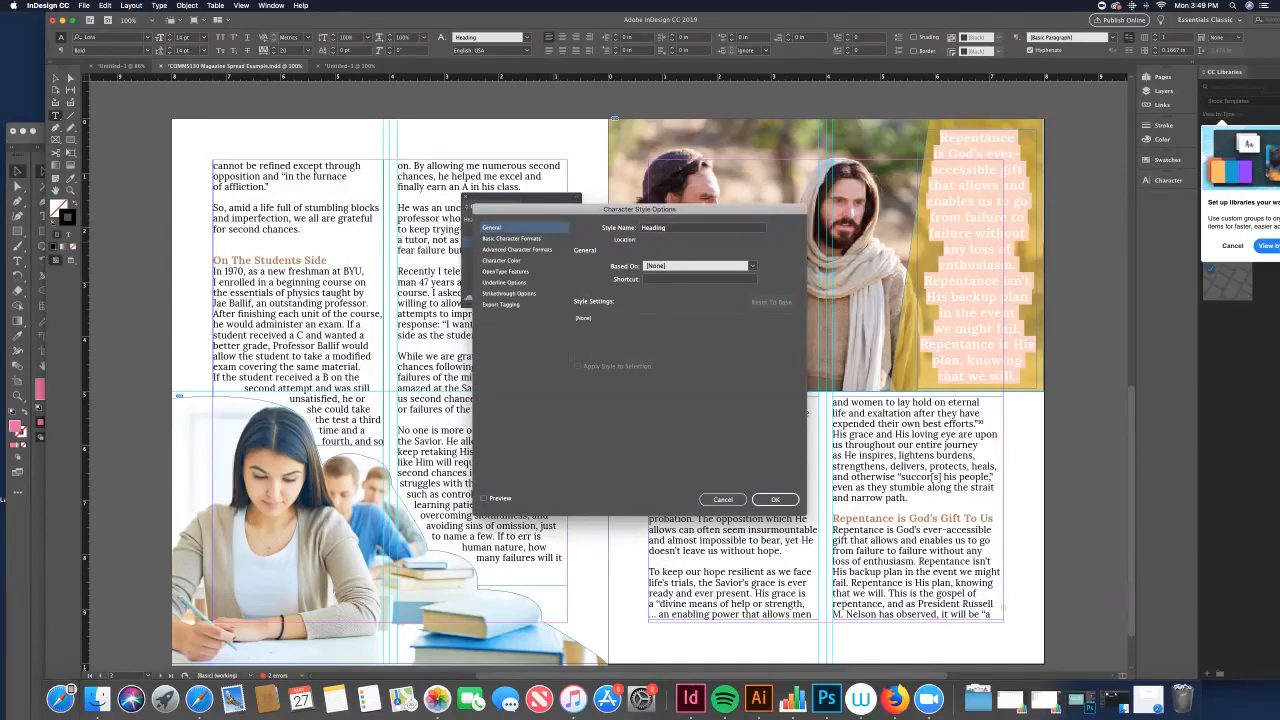
left_click(775, 499)
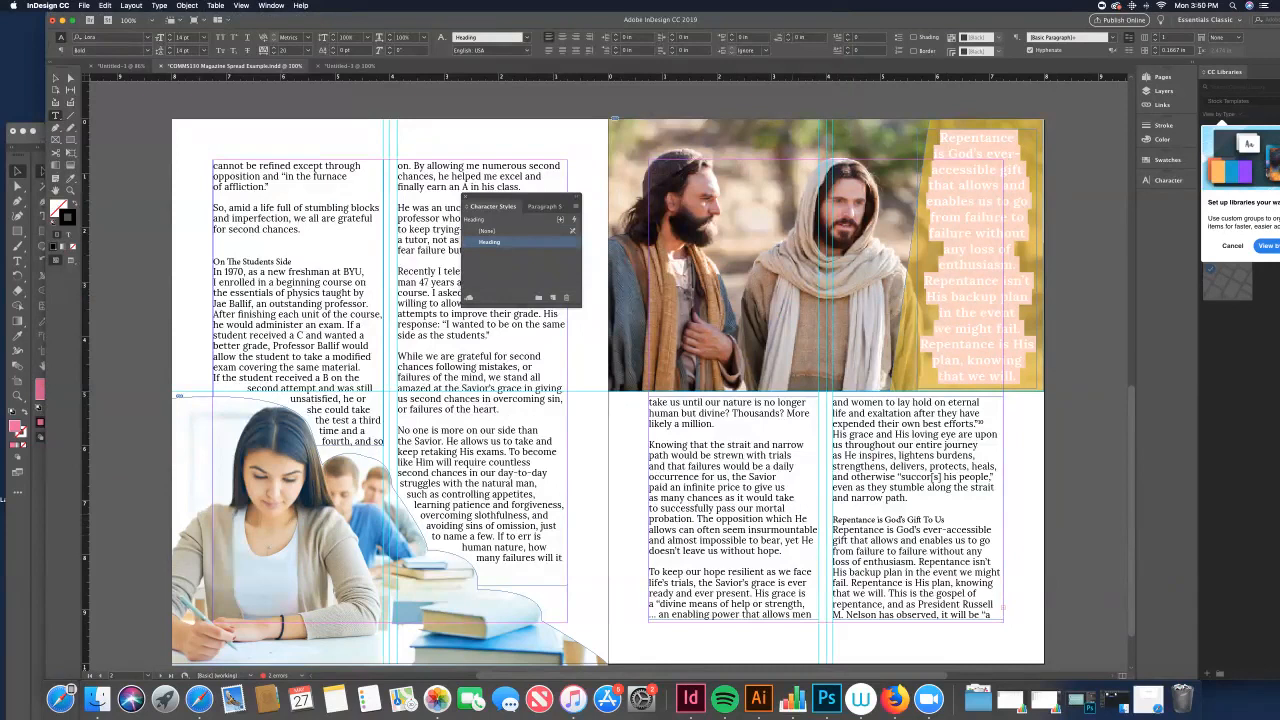
Step: Select the "On The Students Side" heading and review the Heading style's options without saving changes
left_click_drag(292, 262, 212, 262)
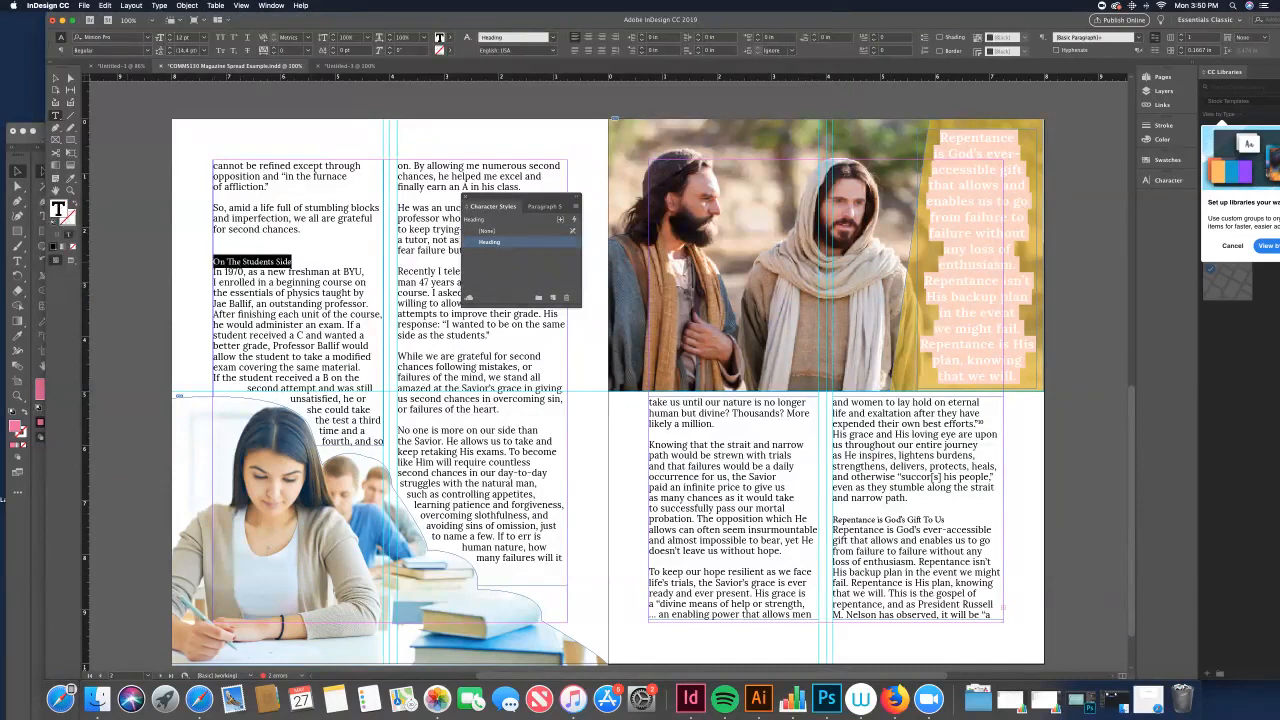
left_click(489, 242)
double_click(489, 242)
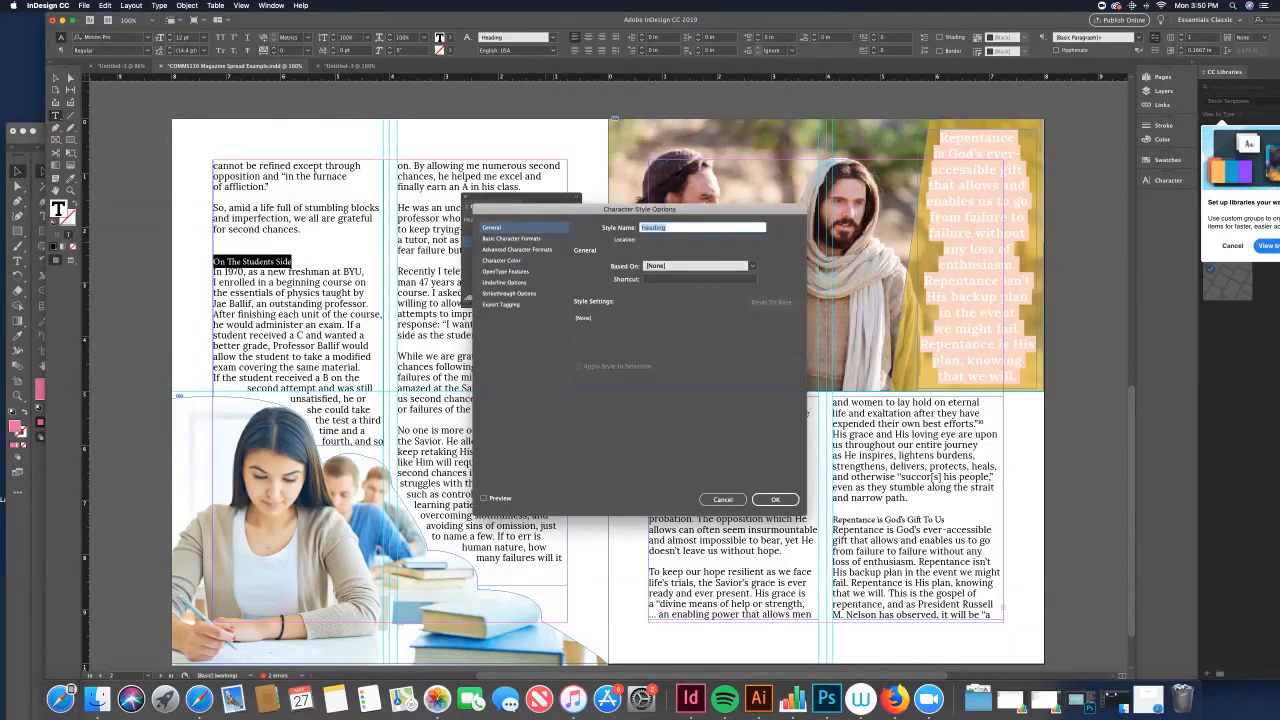
left_click(502, 260)
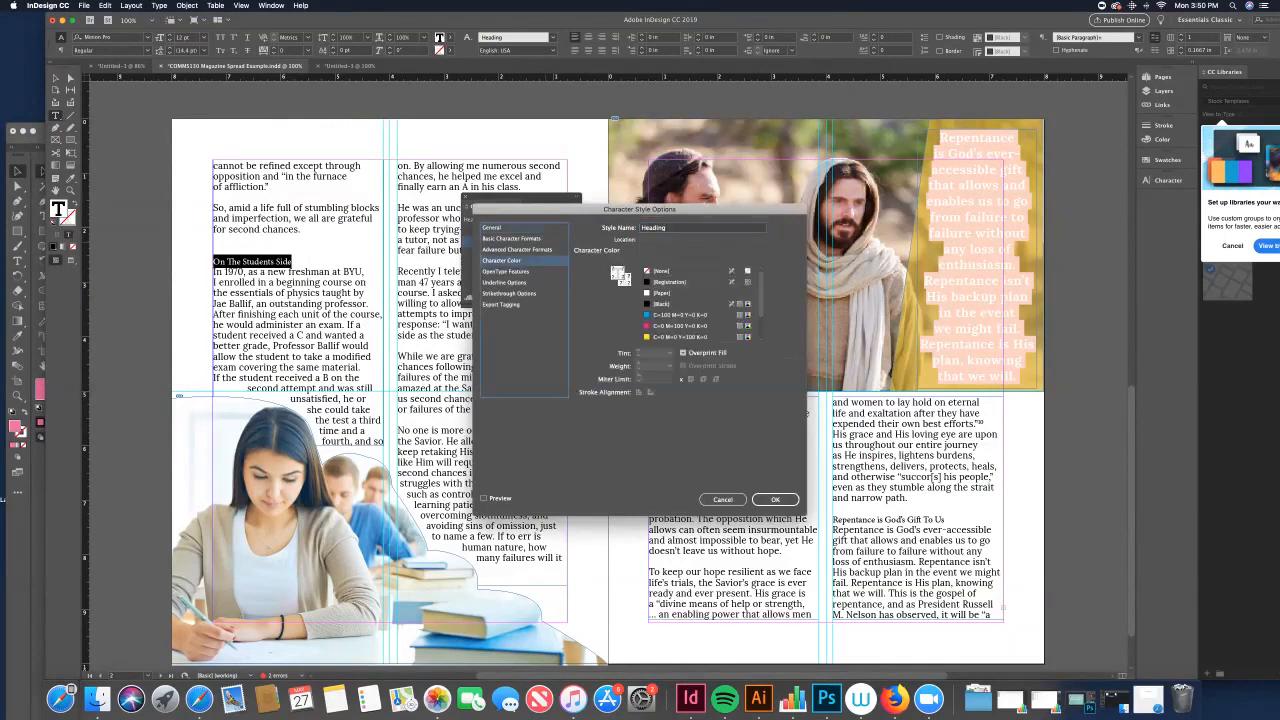
left_click(512, 239)
left_click(492, 228)
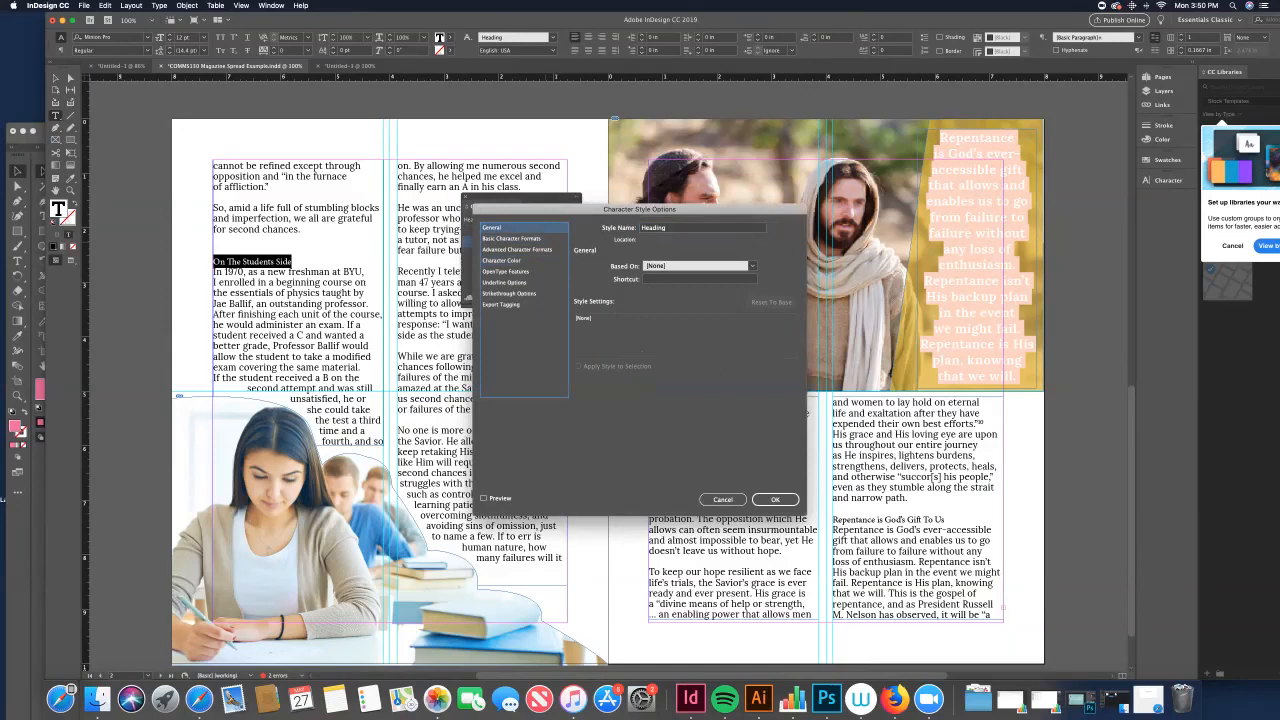
left_click(723, 499)
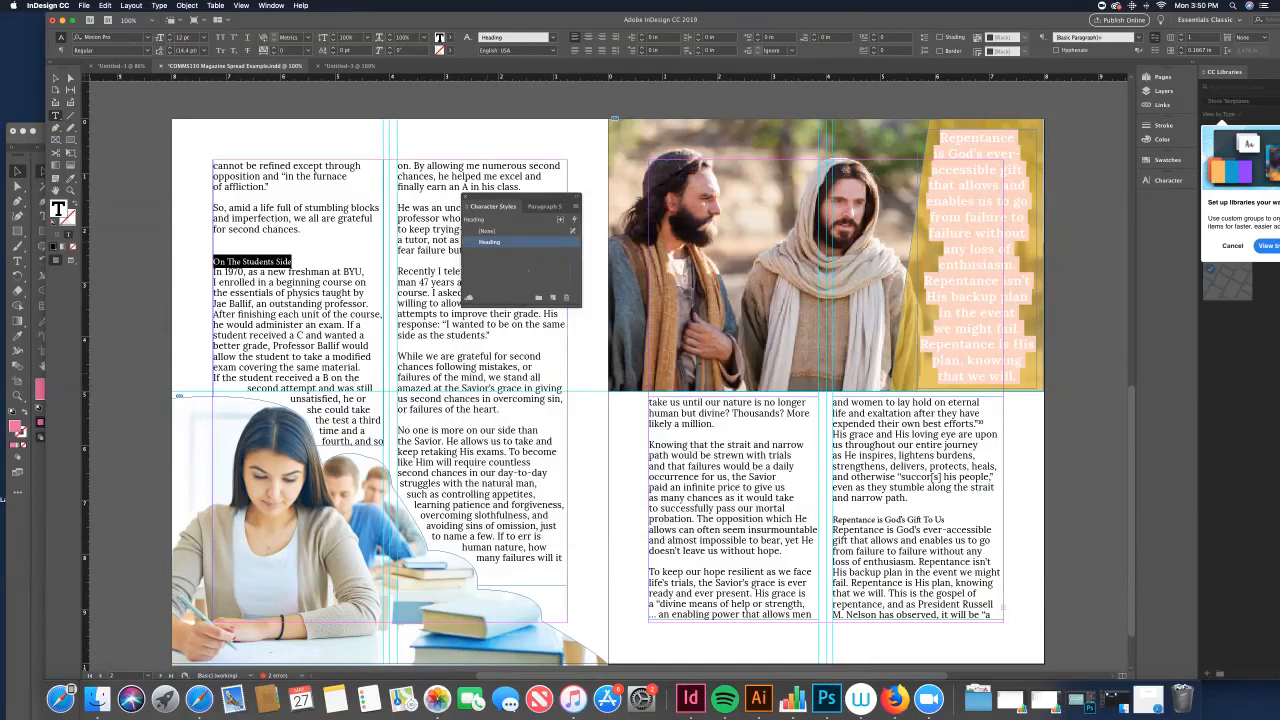
Step: Undo the reset of the Heading character style
key("super+z")
left_click(465, 197)
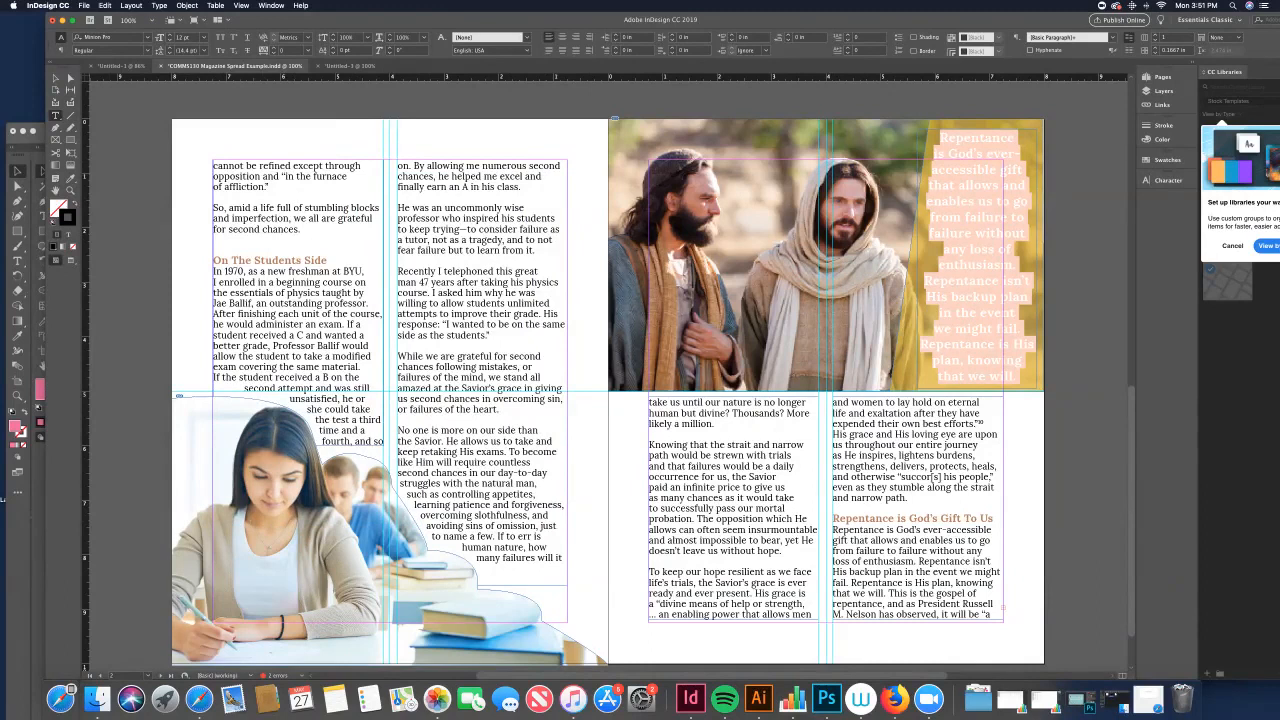
left_click(1030, 50)
left_click(1030, 50)
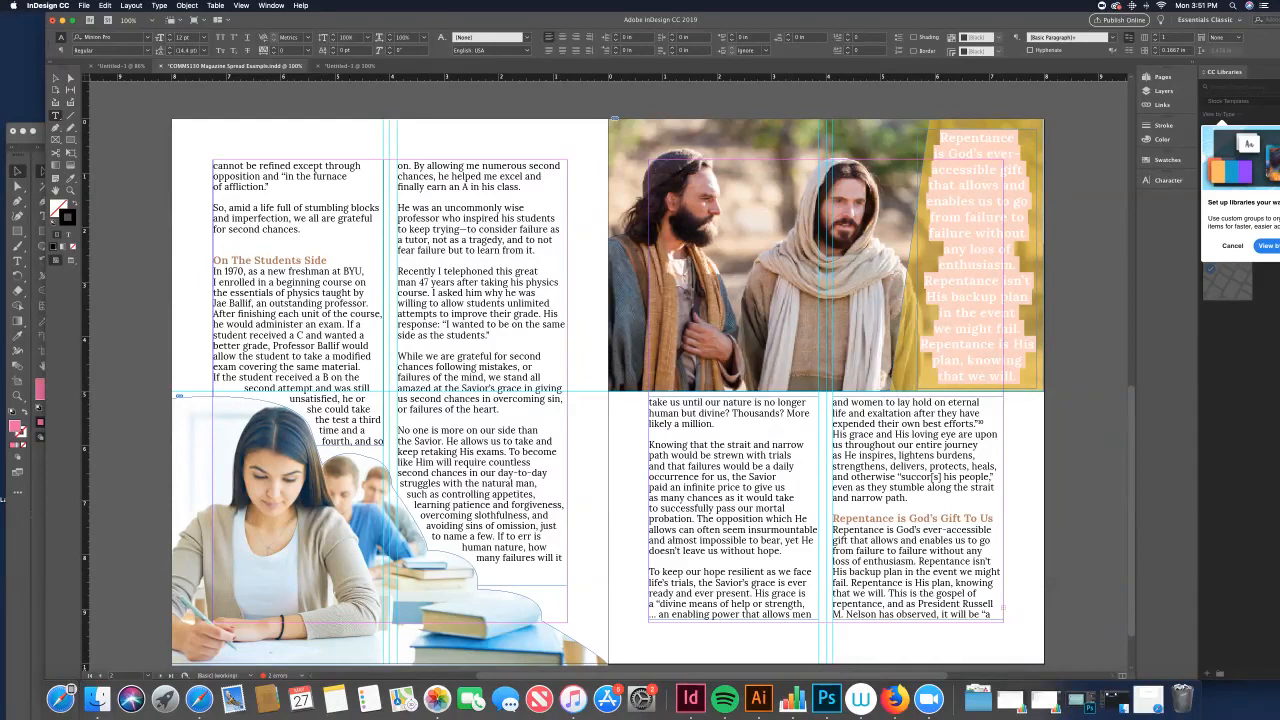